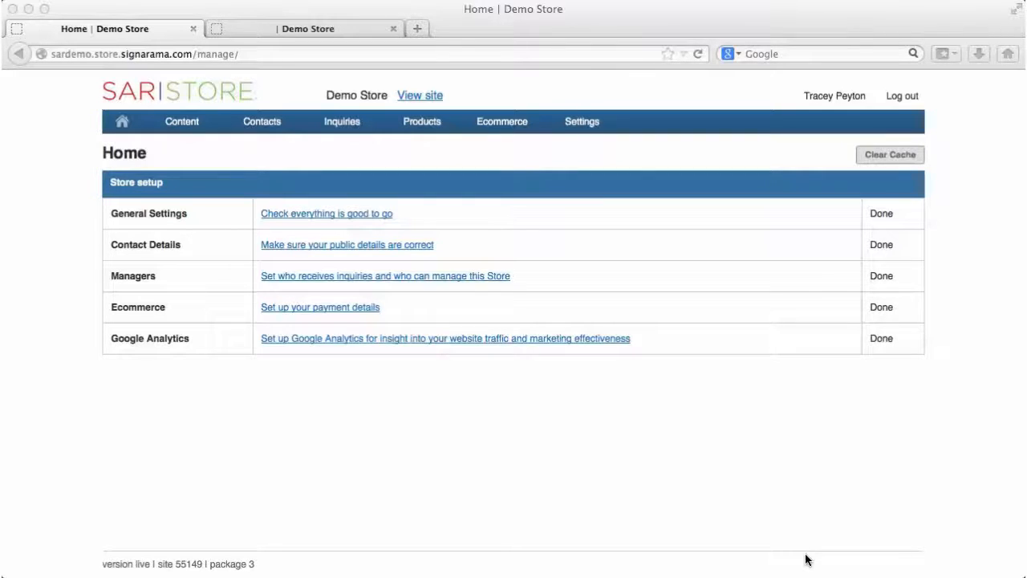
Step: Go to the Forms page under Content, listing the Demo Store's 29 forms
{"action": "left_click", "coordinate": [190, 121]}
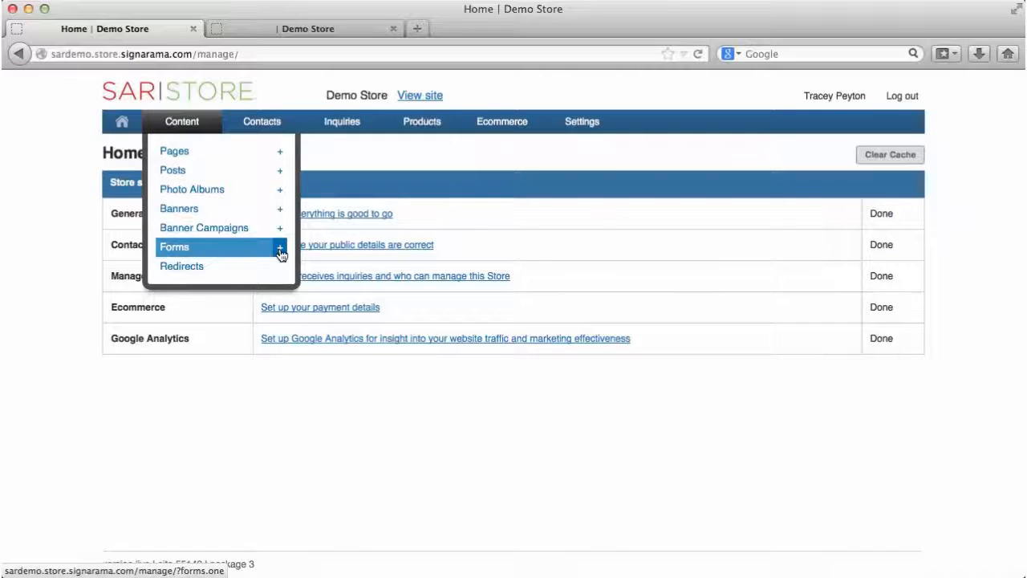
{"action": "left_click", "coordinate": [183, 252]}
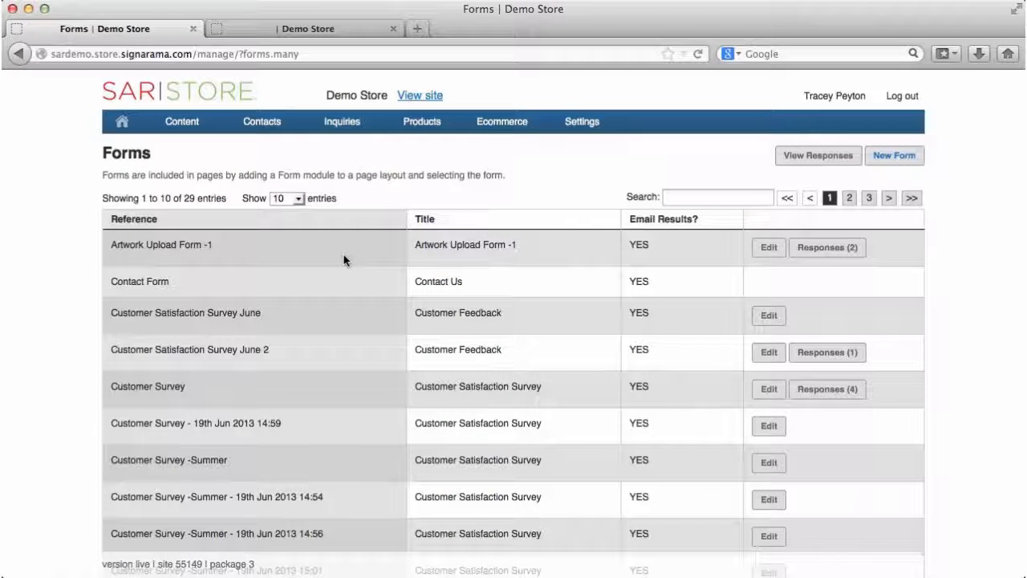
Step: Show 25 entries per page in the Forms list, displaying 1 to 25 of 29
{"action": "scroll", "coordinate": [343, 255], "scroll_direction": "down", "scroll_amount": 3}
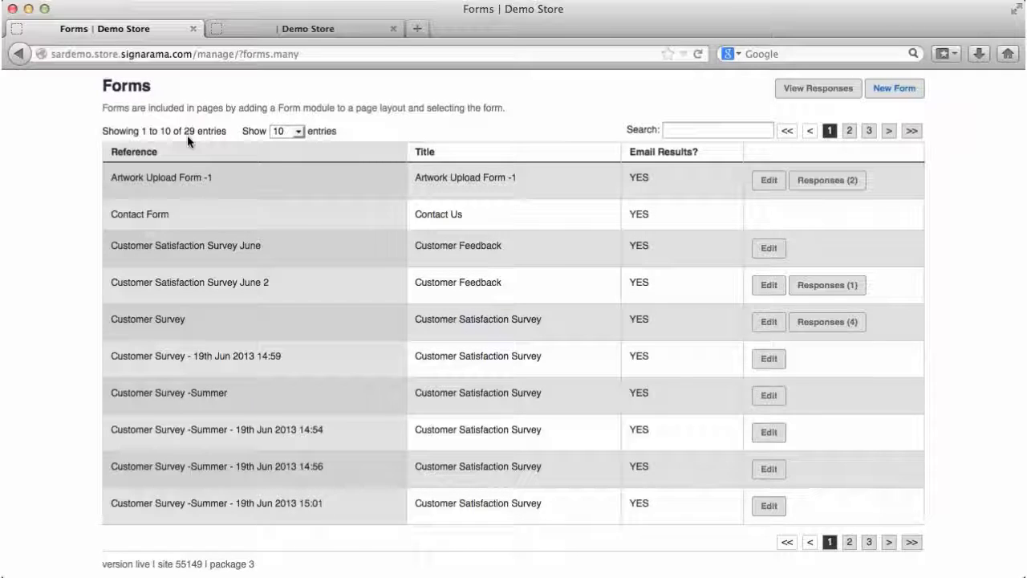
{"action": "left_click", "coordinate": [299, 133]}
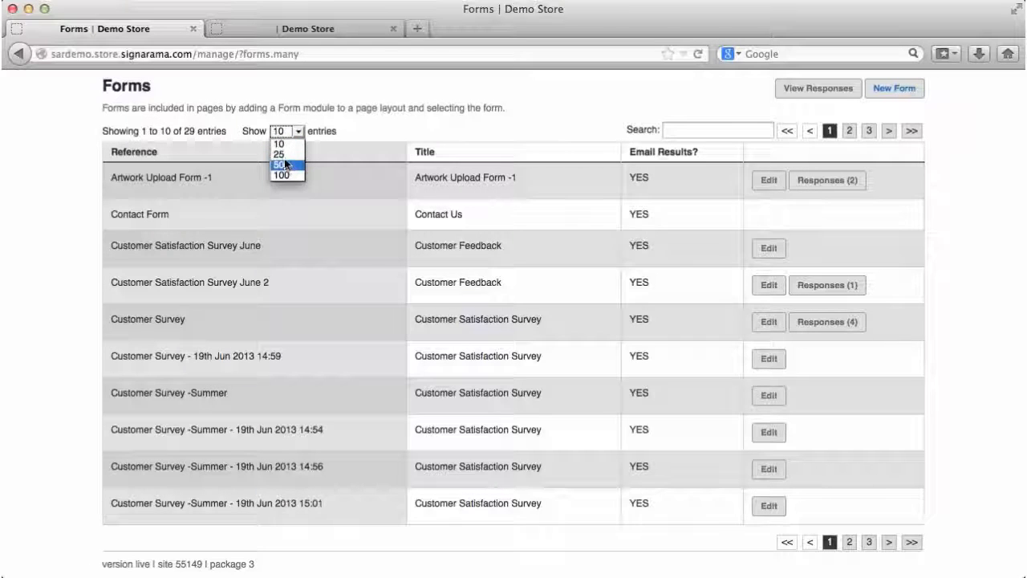
{"action": "left_click", "coordinate": [282, 155]}
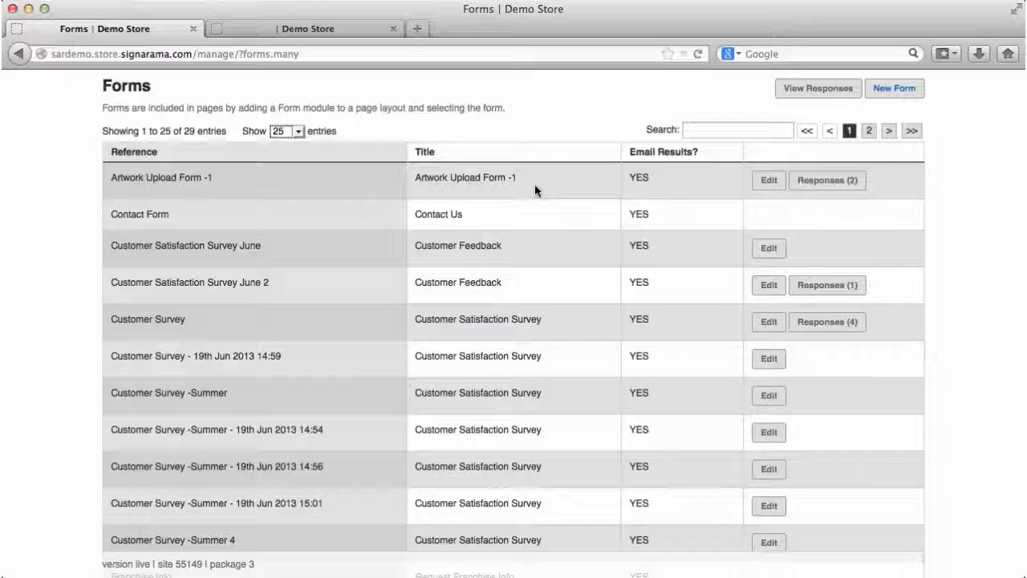
{"action": "left_click", "coordinate": [764, 184]}
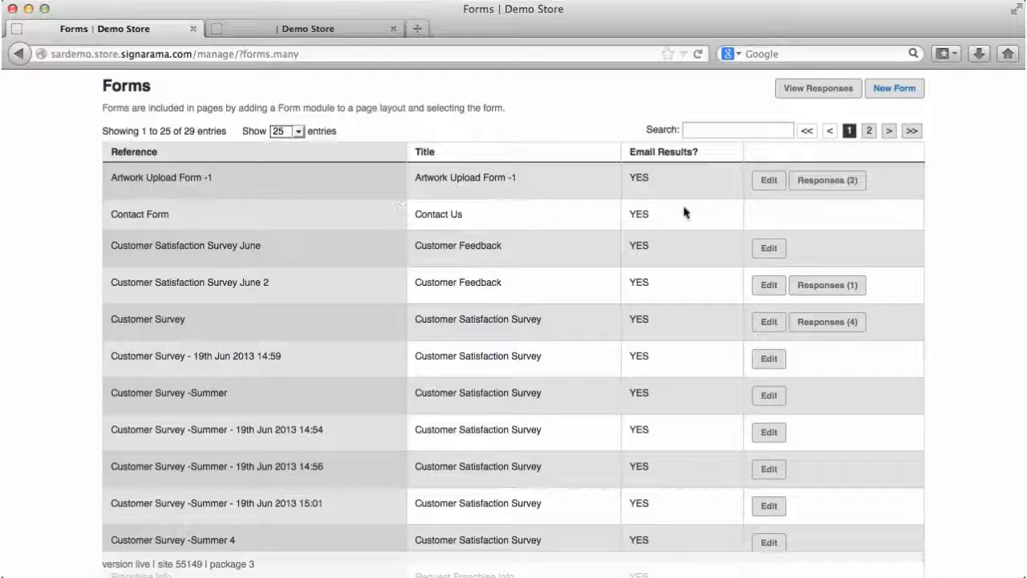
{"action": "left_click", "coordinate": [825, 189]}
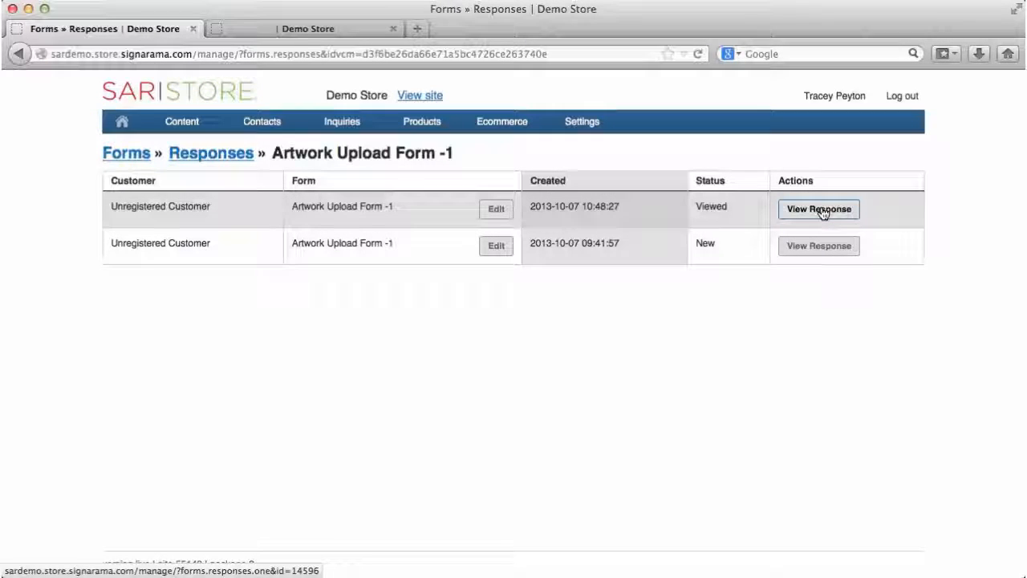
{"action": "left_click", "coordinate": [819, 209]}
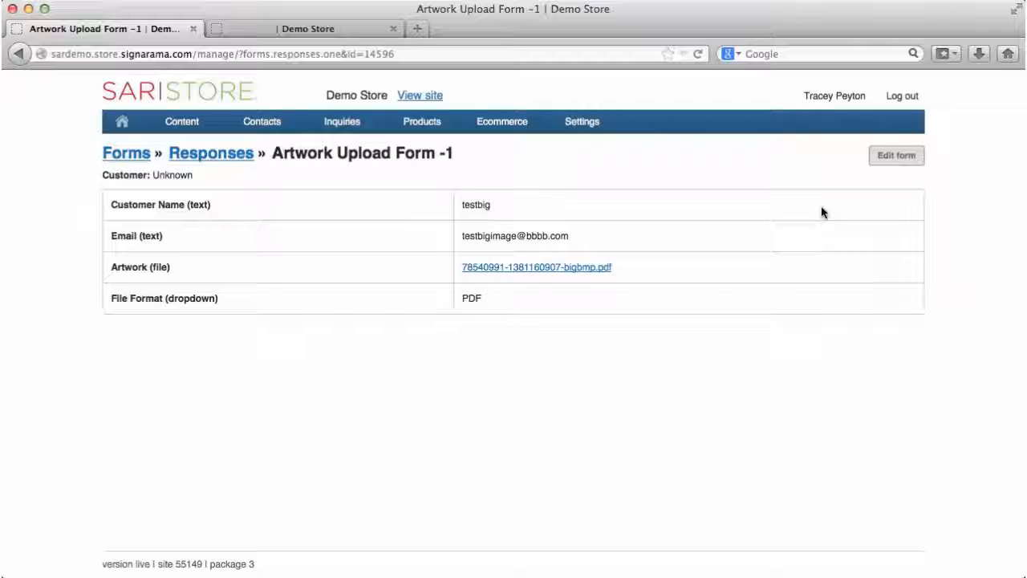
{"action": "mouse_move", "coordinate": [186, 127]}
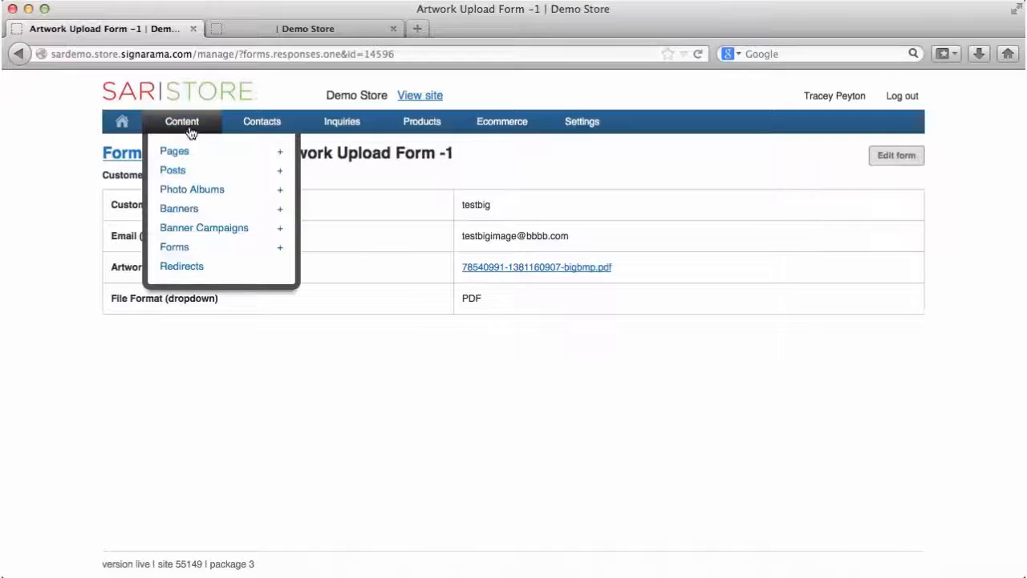
{"action": "left_click", "coordinate": [187, 249]}
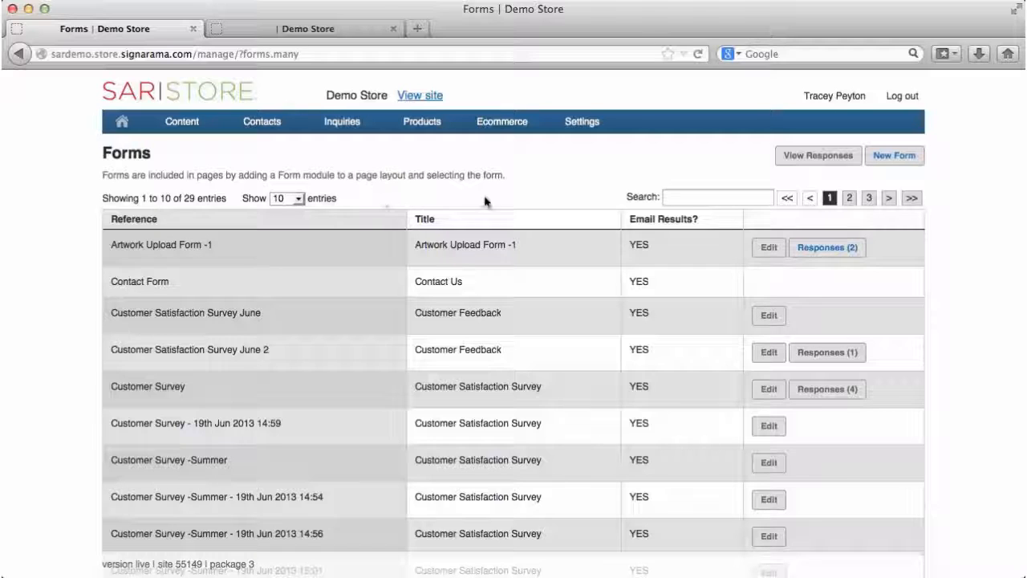
Step: Start a new form with reference 'Tracey's Form' and button text 'submit'
{"action": "left_click", "coordinate": [902, 159]}
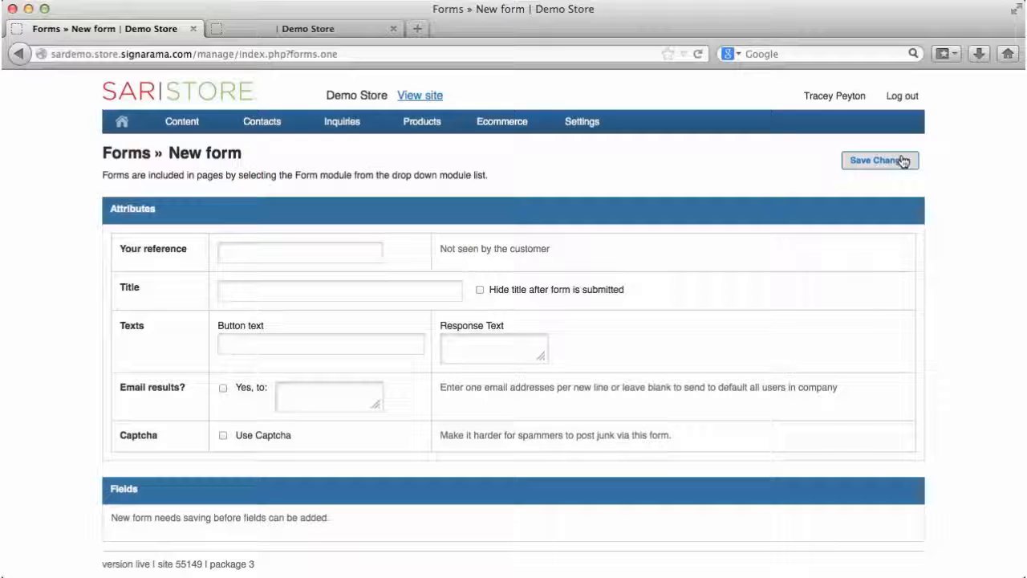
{"action": "left_click", "coordinate": [306, 255]}
{"action": "type", "text": "Tracey's Form"}
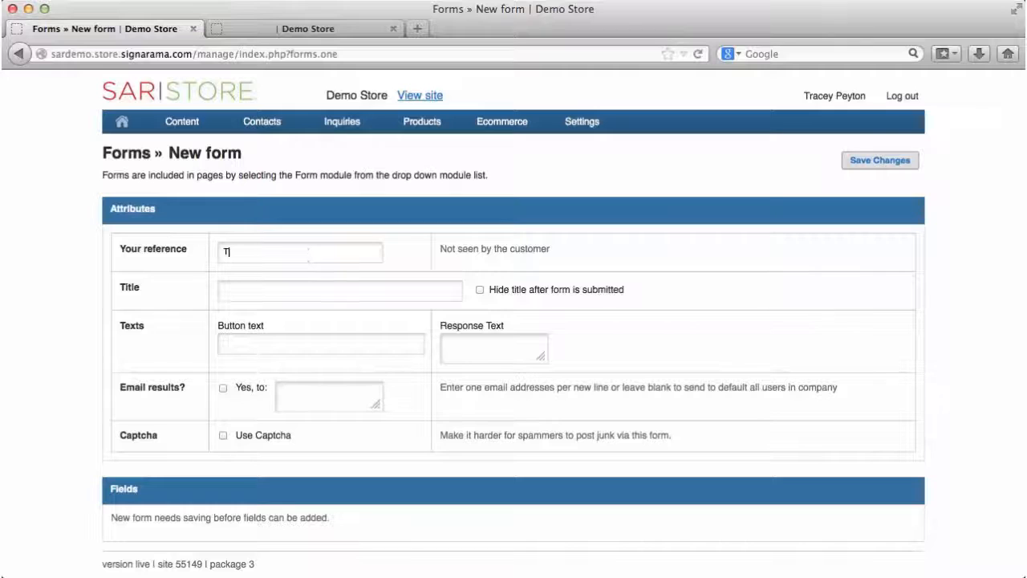
{"action": "left_click", "coordinate": [276, 346]}
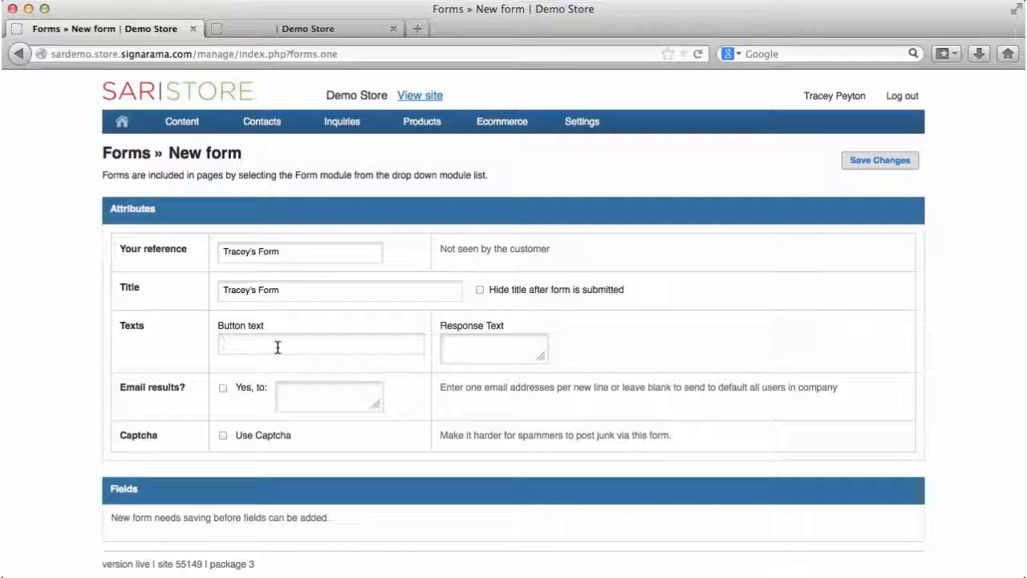
{"action": "type", "text": "su"}
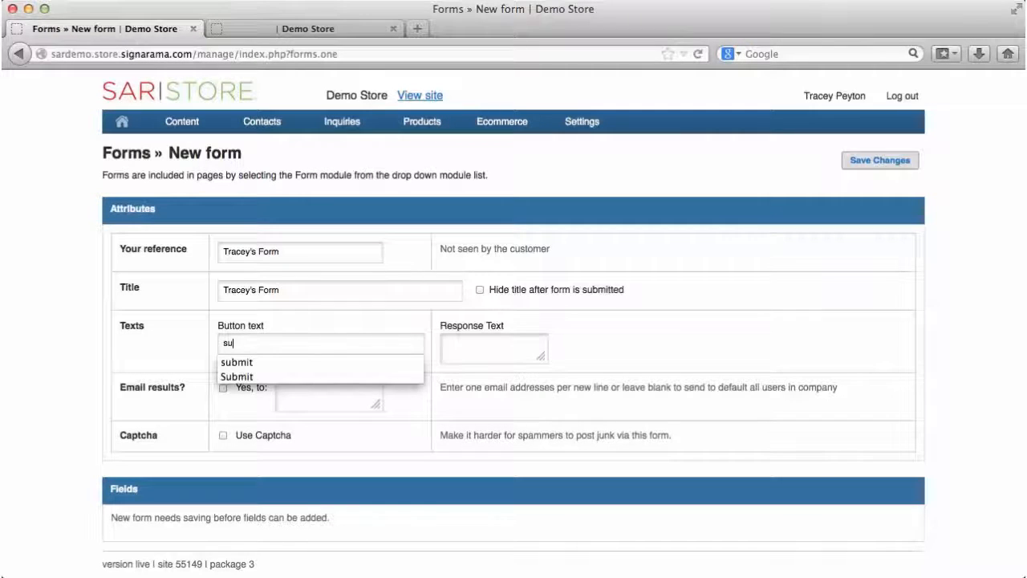
{"action": "left_click", "coordinate": [274, 361]}
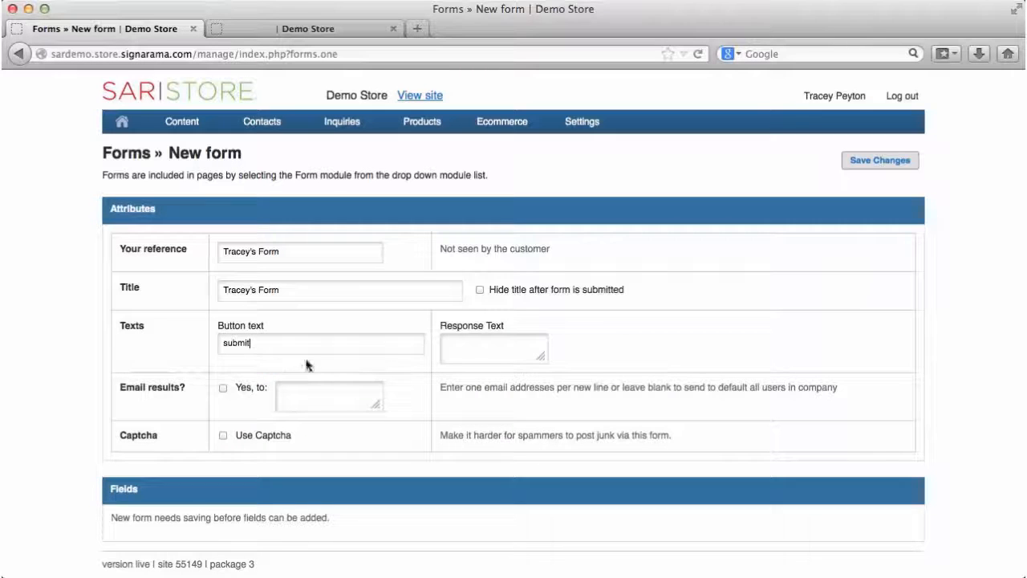
Step: Add response 'Thank you for your response!', email results to an address, enable captcha, and save
{"action": "left_click", "coordinate": [460, 343]}
{"action": "type", "text": "Thank you for your response"}
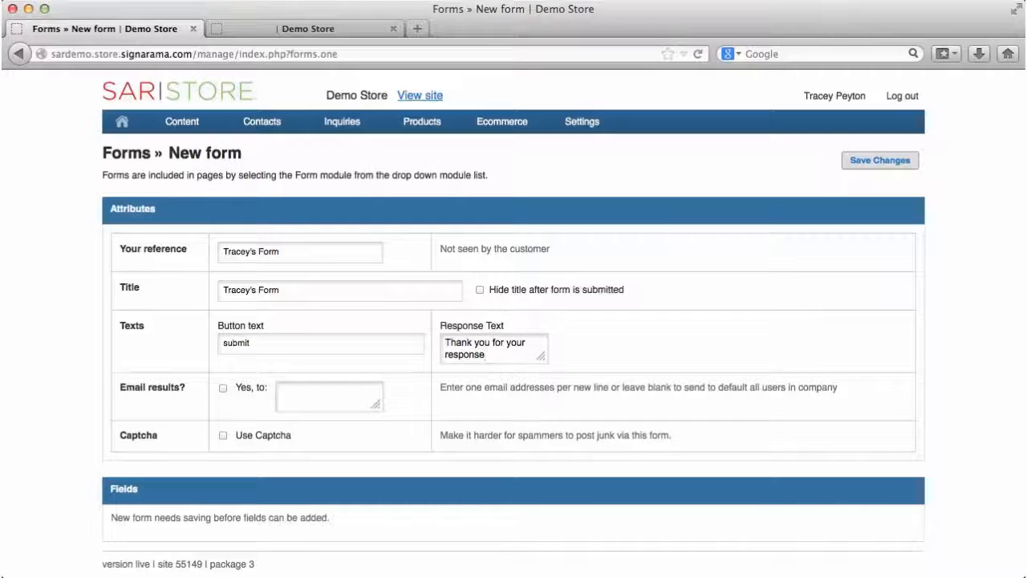
{"action": "type", "text": "!"}
{"action": "left_click", "coordinate": [291, 389]}
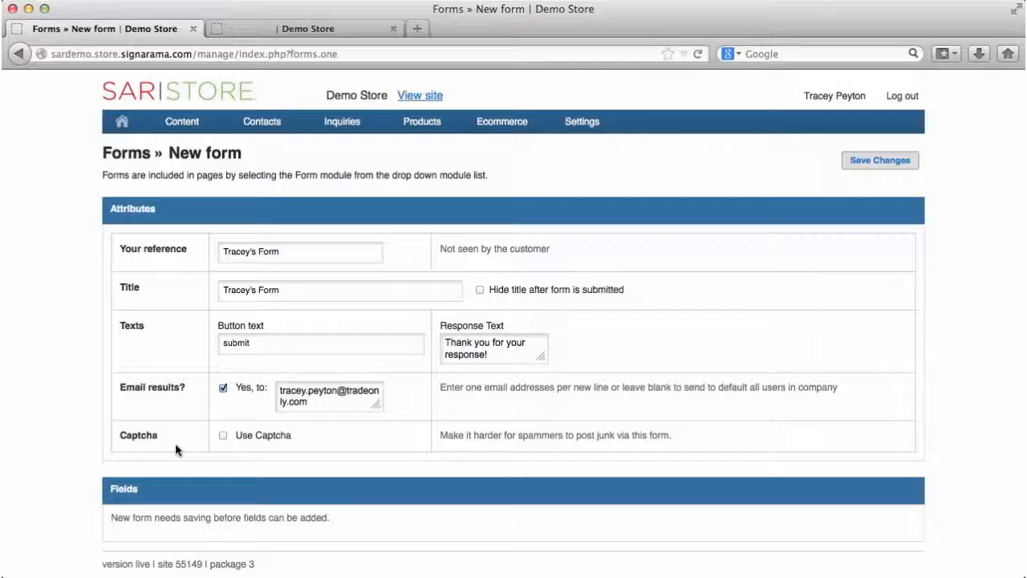
{"action": "left_click", "coordinate": [223, 435]}
{"action": "left_click", "coordinate": [880, 161]}
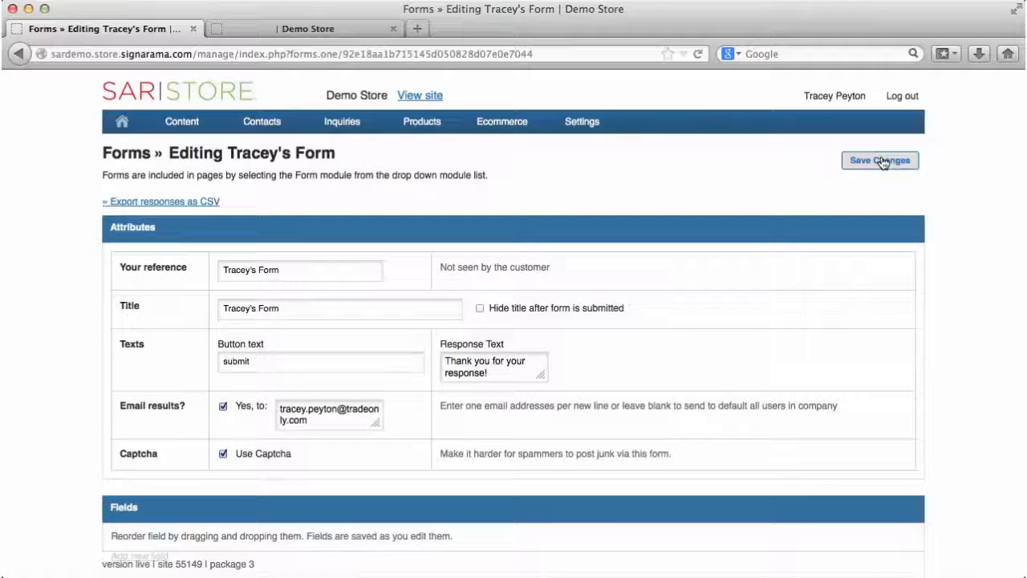
Step: Add and save a required Text field with title and description 'Customer Name'
{"action": "scroll", "coordinate": [807, 313], "scroll_direction": "down", "scroll_amount": 2}
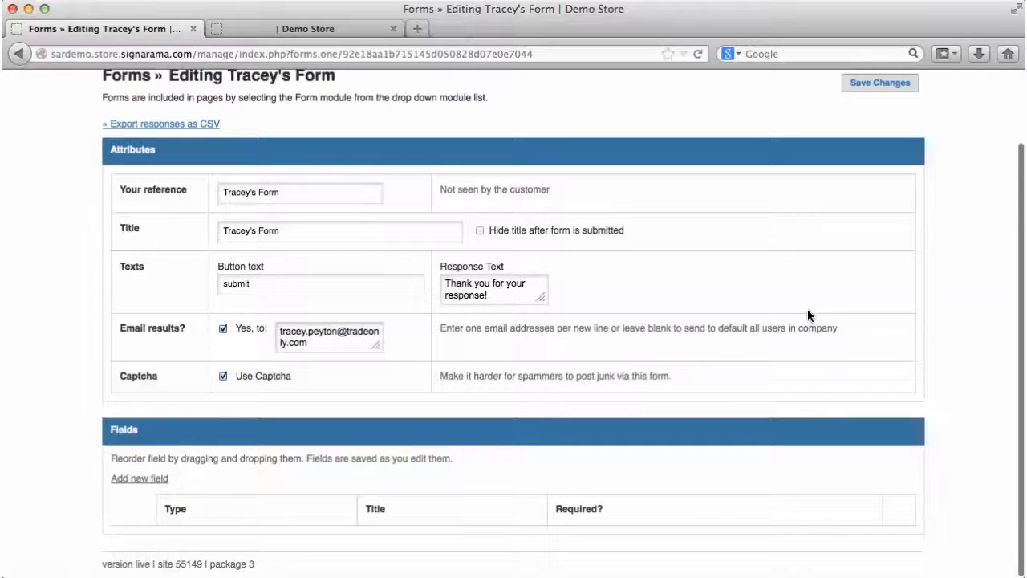
{"action": "left_click", "coordinate": [138, 480]}
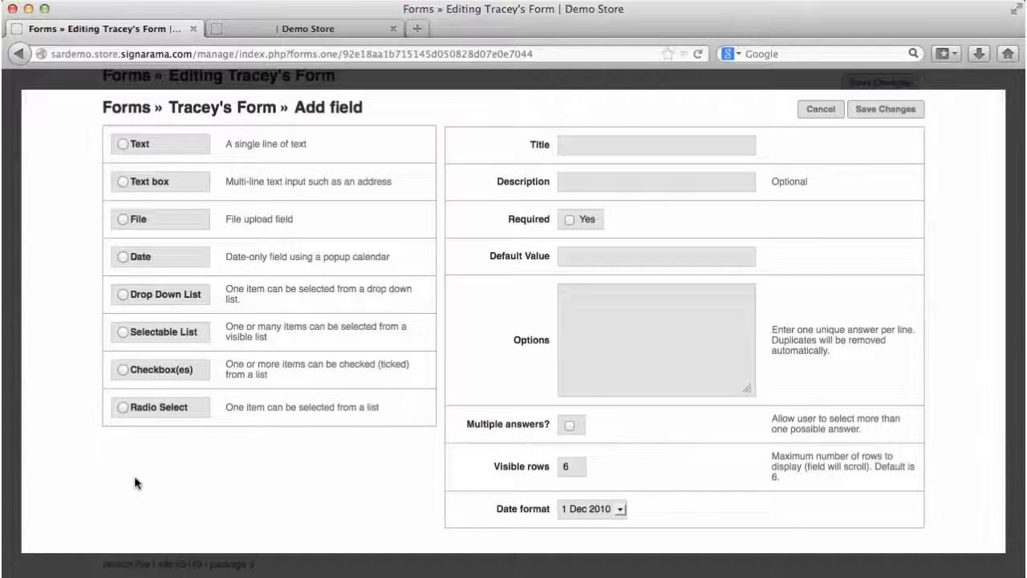
{"action": "left_click", "coordinate": [123, 145]}
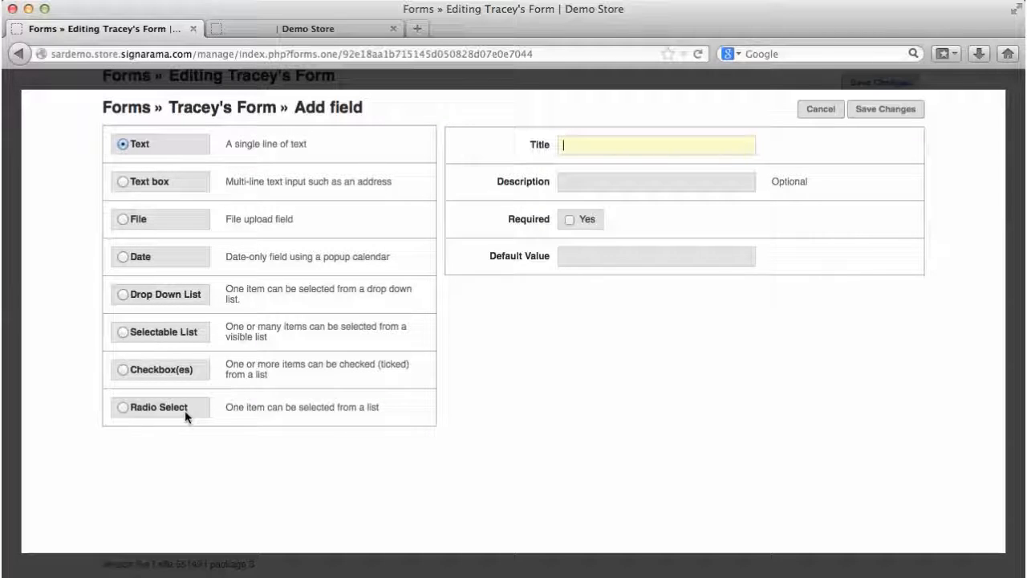
{"action": "type", "text": "C"}
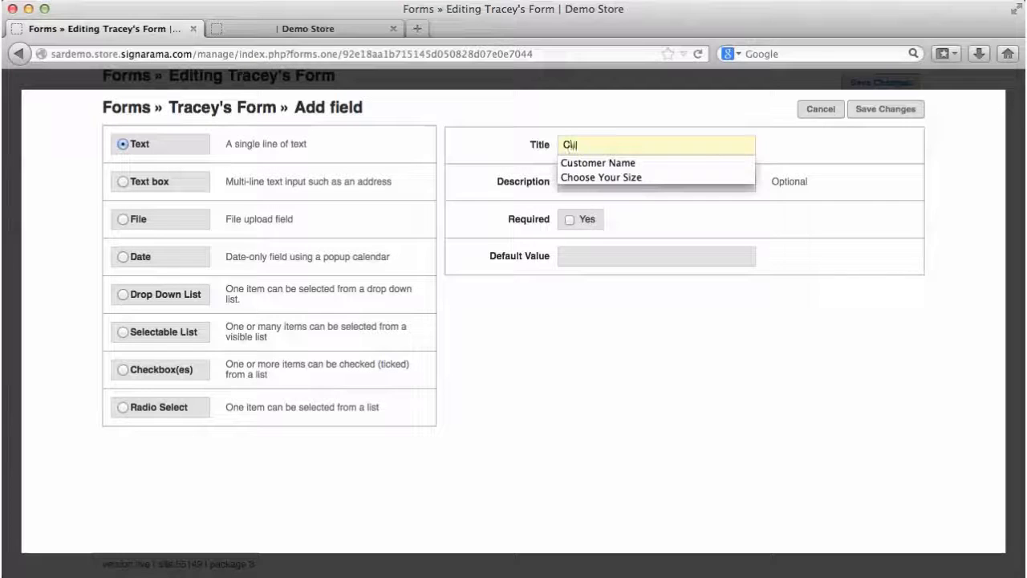
{"action": "type", "text": "ustomer Name"}
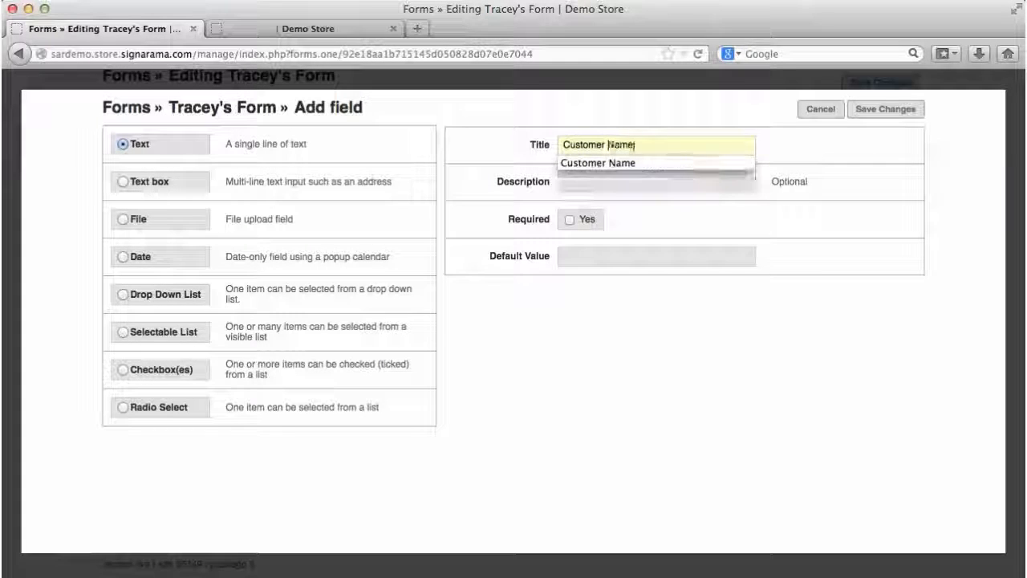
{"action": "left_click", "coordinate": [672, 180]}
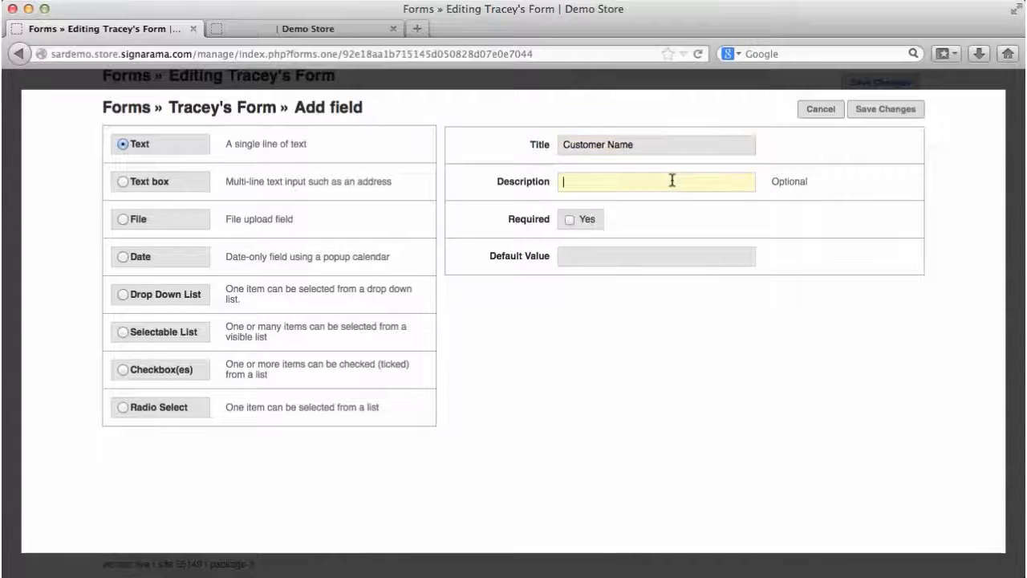
{"action": "type", "text": "Customer Name"}
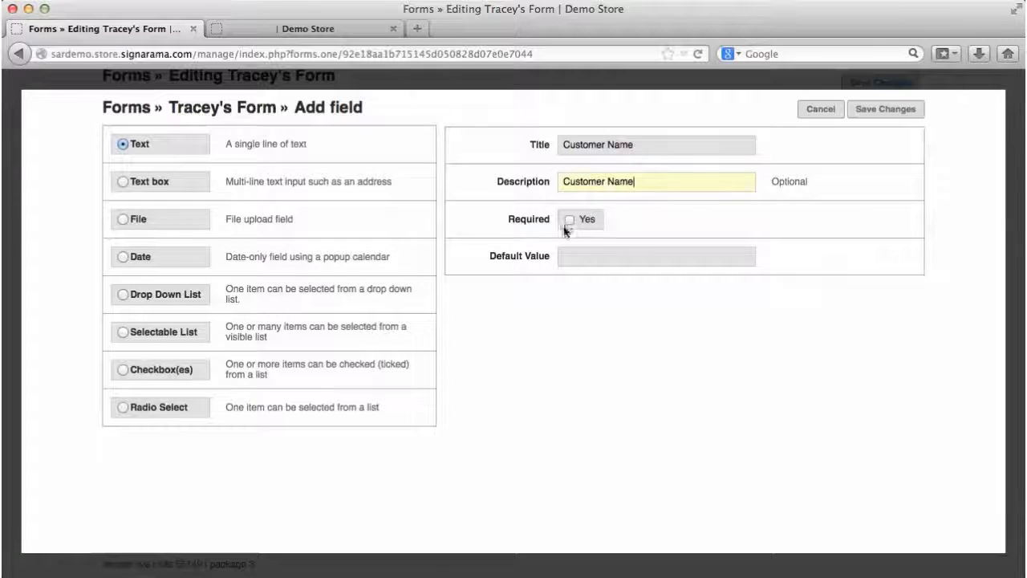
{"action": "left_click", "coordinate": [567, 222]}
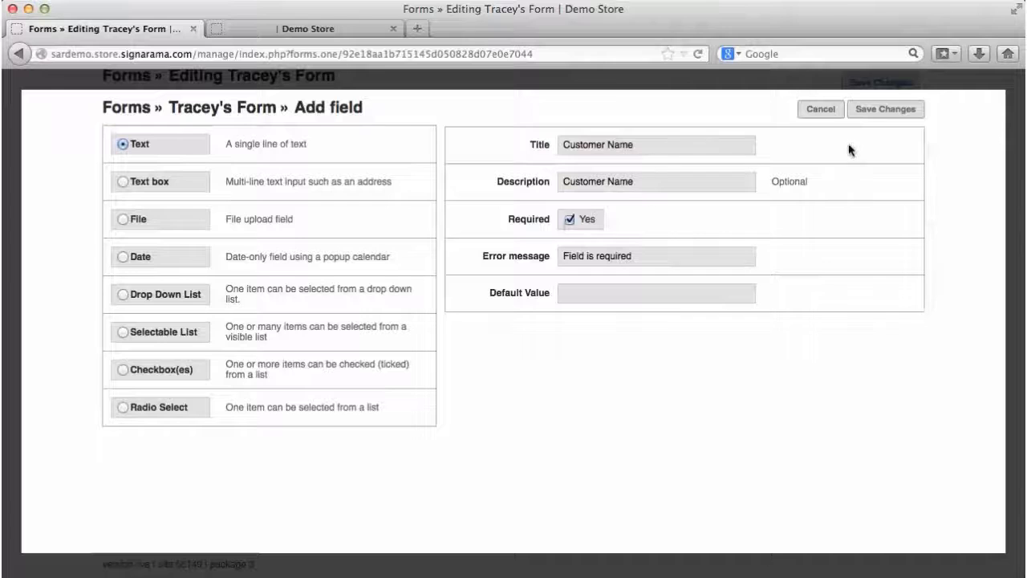
{"action": "left_click", "coordinate": [893, 110]}
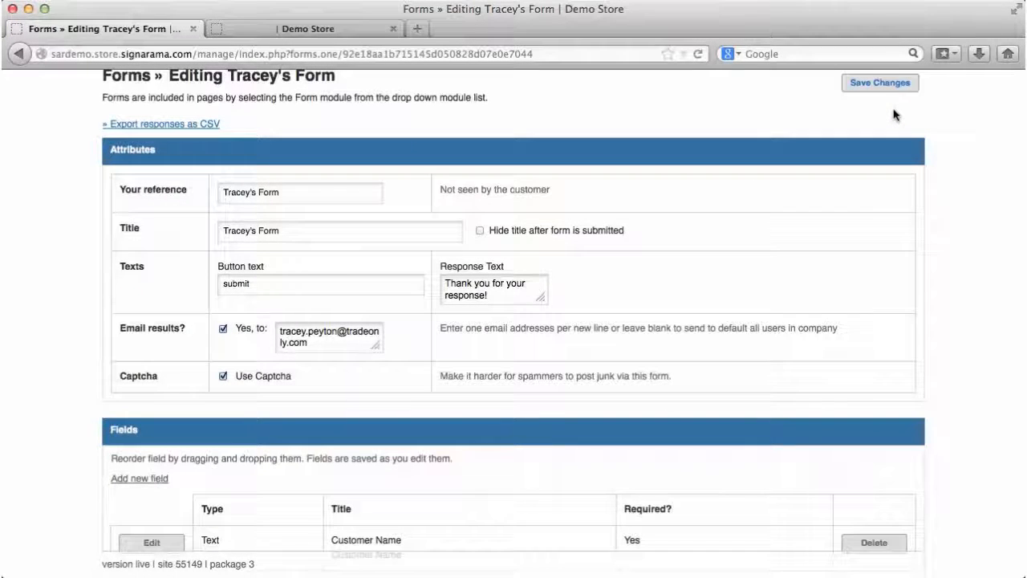
Step: Add a required Text box field with title and description 'Phone Number'
{"action": "scroll", "coordinate": [768, 256], "scroll_direction": "down", "scroll_amount": 1}
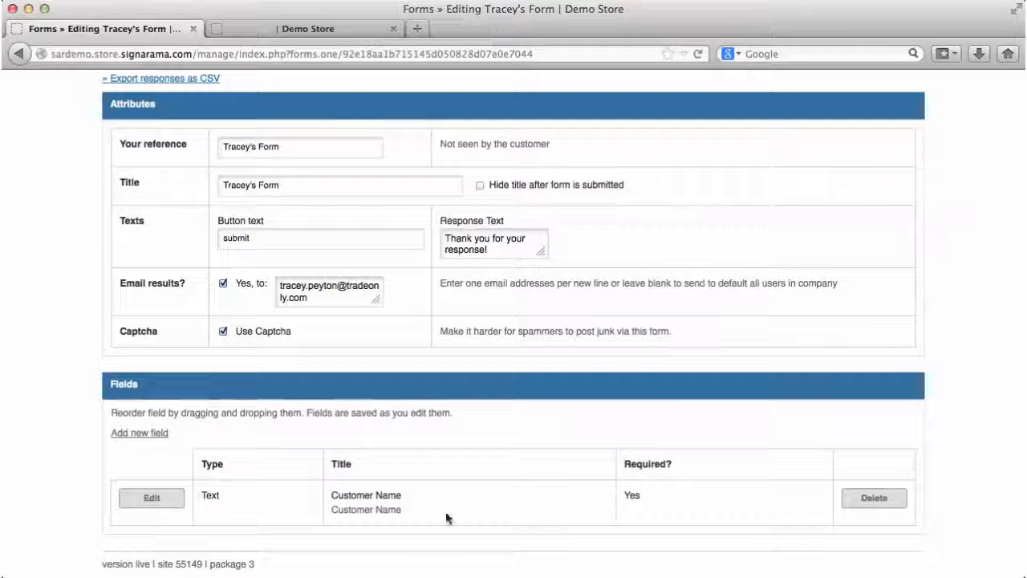
{"action": "left_click", "coordinate": [138, 434]}
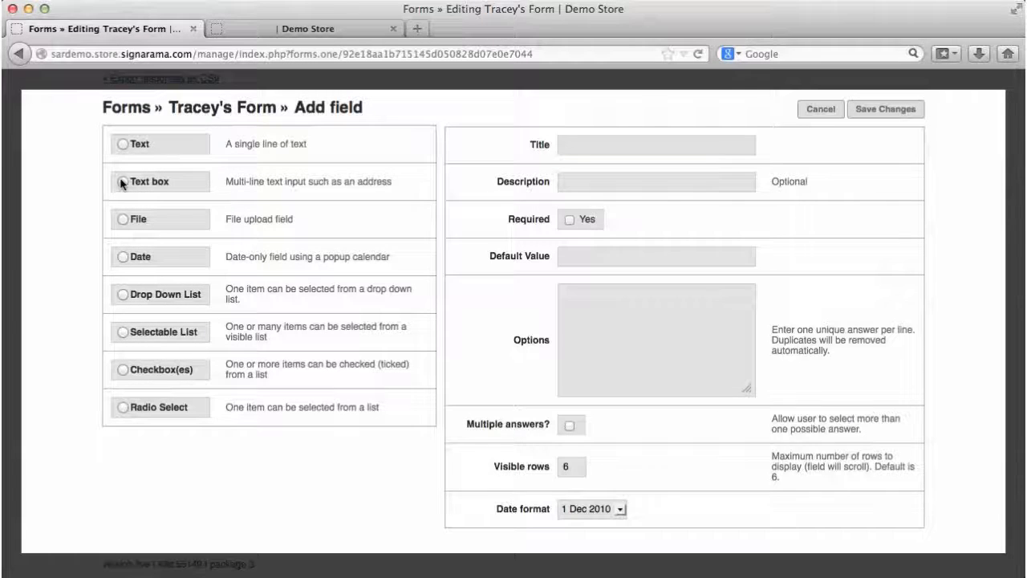
{"action": "left_click", "coordinate": [122, 183]}
{"action": "type", "text": "P"}
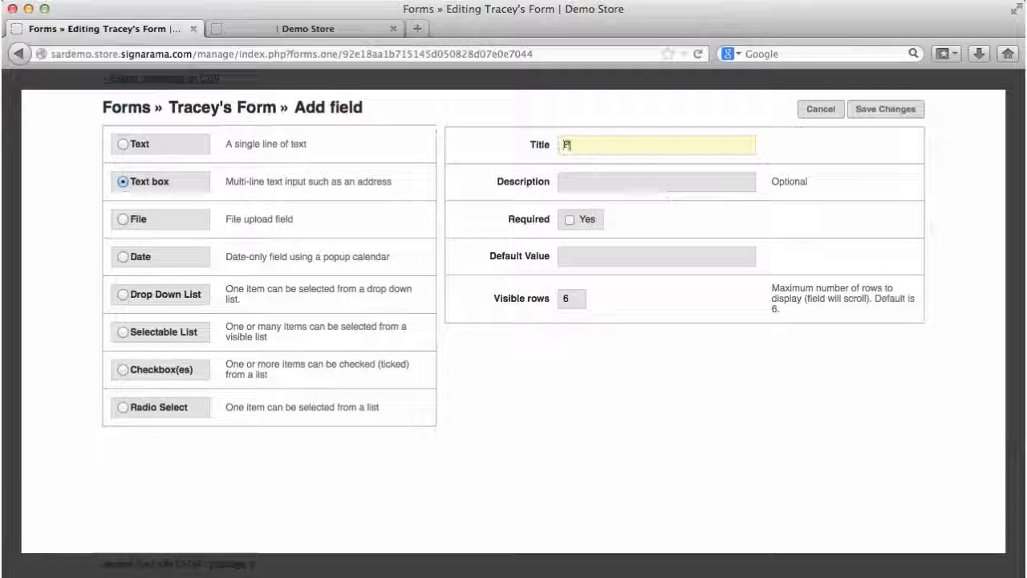
{"action": "type", "text": "hone "}
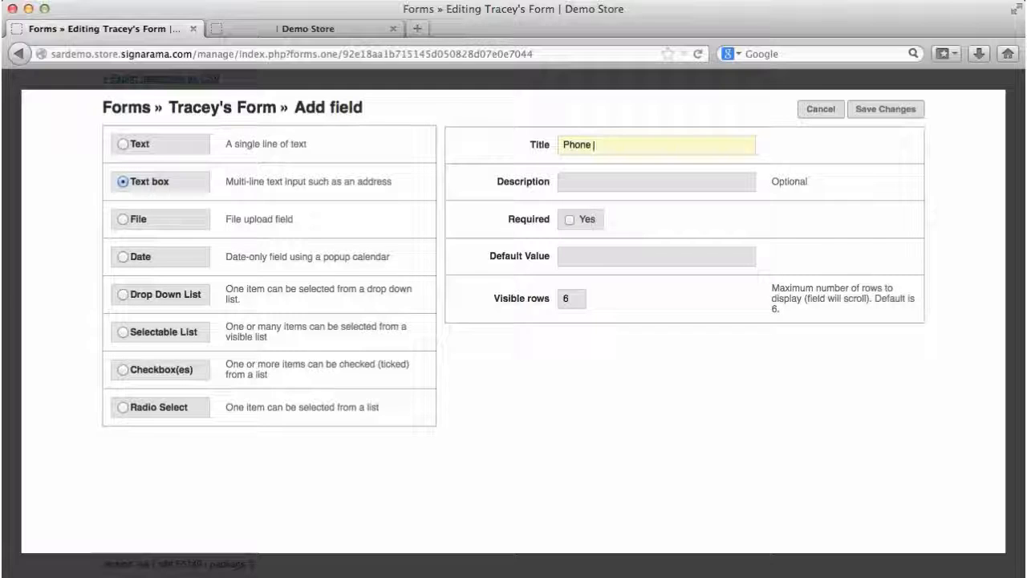
{"action": "type", "text": "Number"}
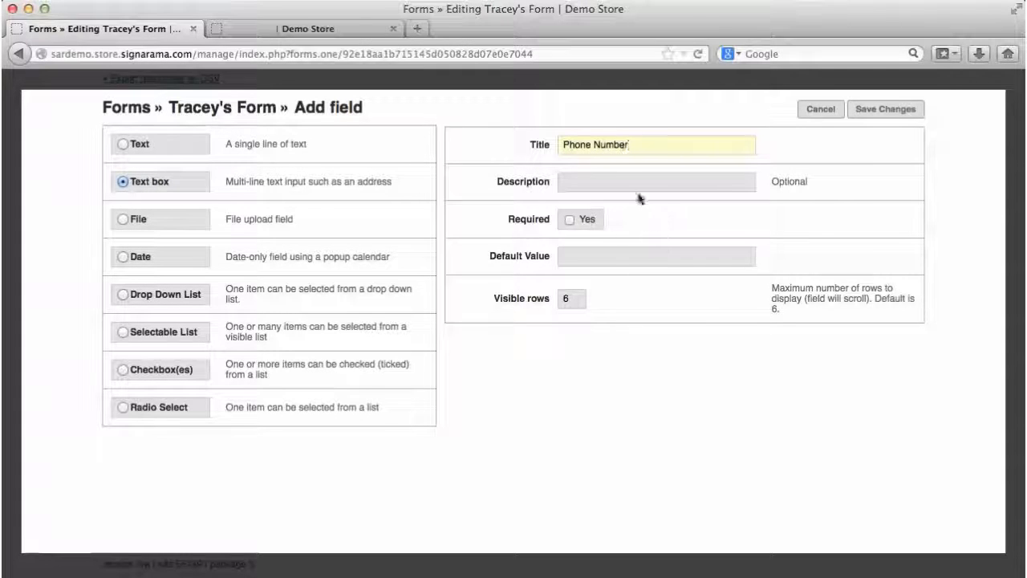
{"action": "left_click", "coordinate": [635, 184]}
{"action": "type", "text": "Pho"}
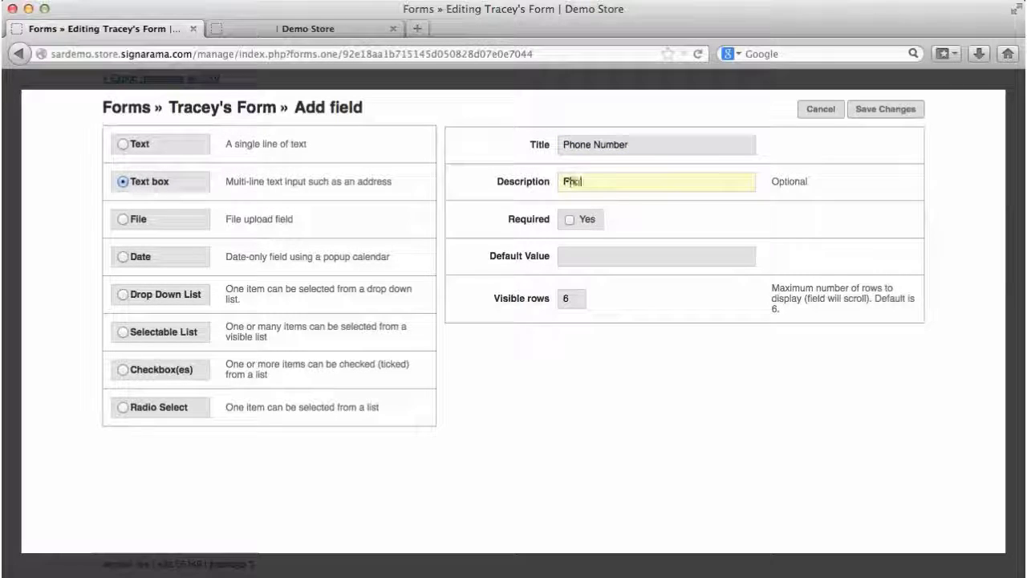
{"action": "type", "text": "ne Number"}
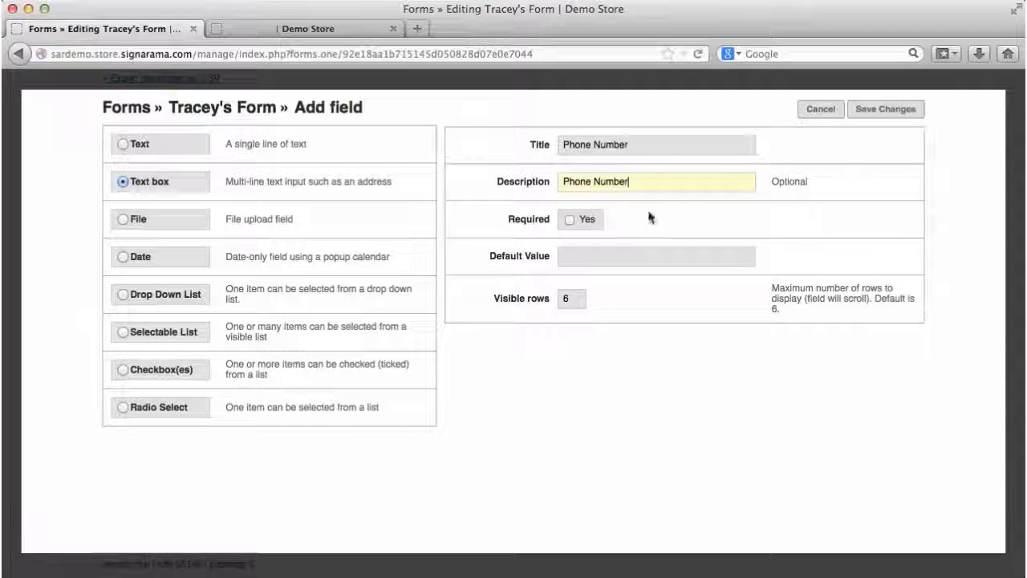
{"action": "left_click", "coordinate": [569, 220]}
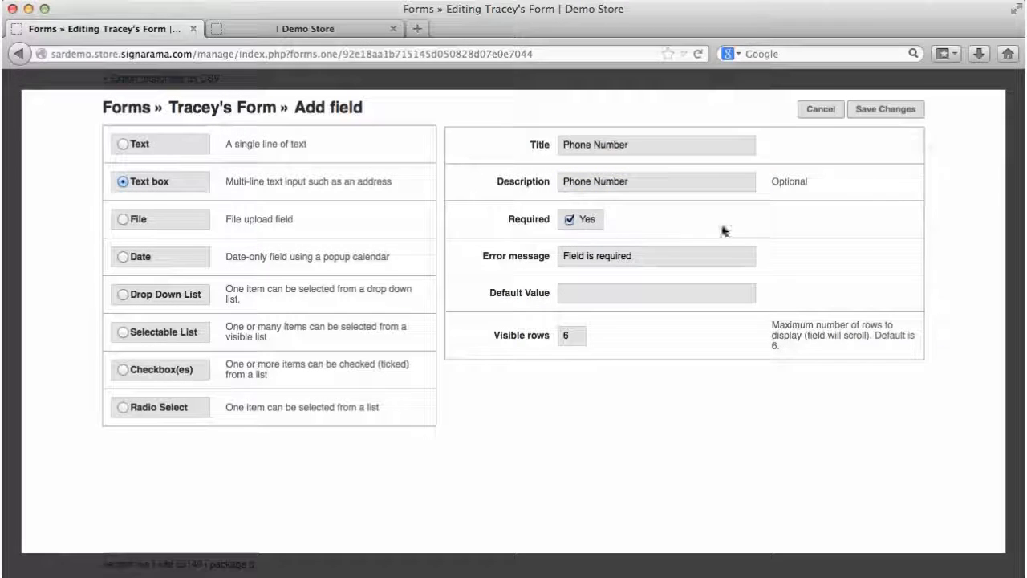
Step: Save the Phone Number field and add a new Checkbox(es) field
{"action": "left_click", "coordinate": [899, 111]}
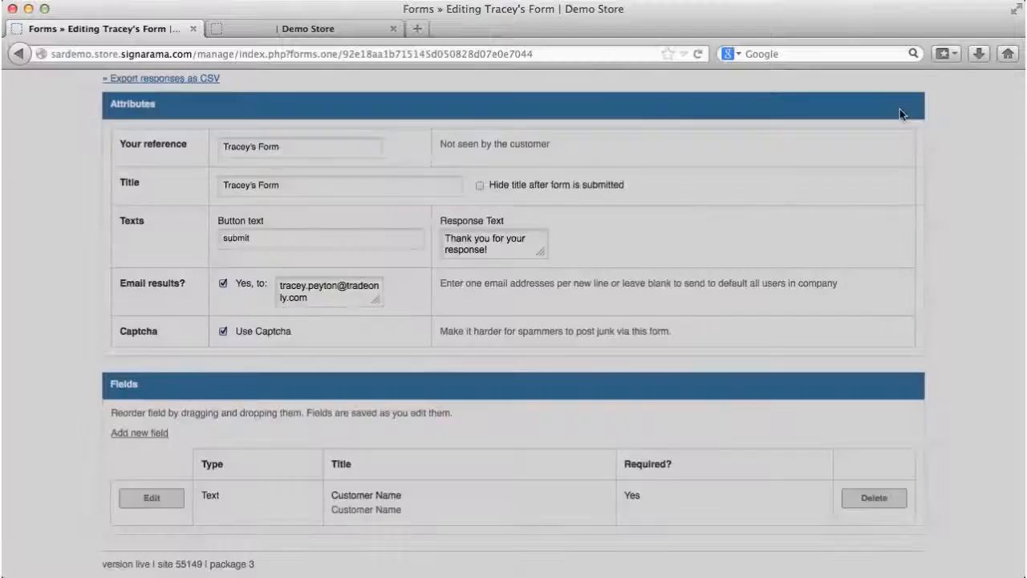
{"action": "scroll", "coordinate": [782, 326], "scroll_direction": "down", "scroll_amount": 1}
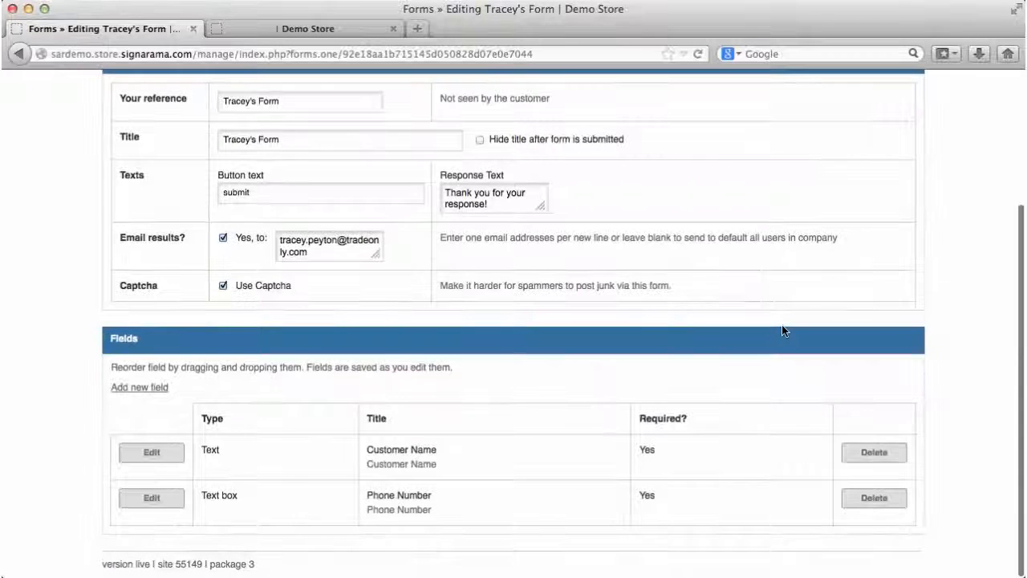
{"action": "left_click", "coordinate": [155, 388]}
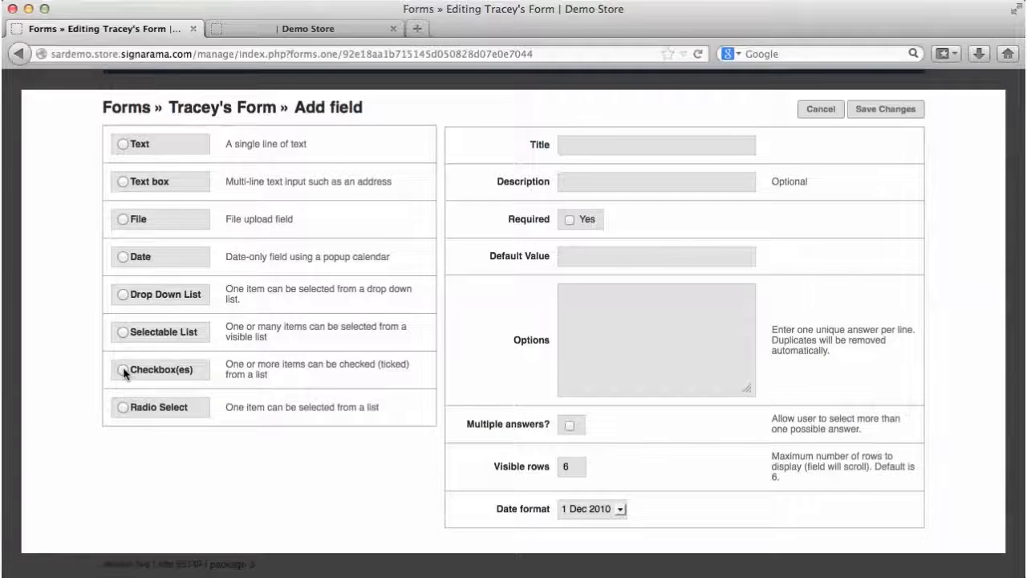
{"action": "left_click", "coordinate": [125, 371]}
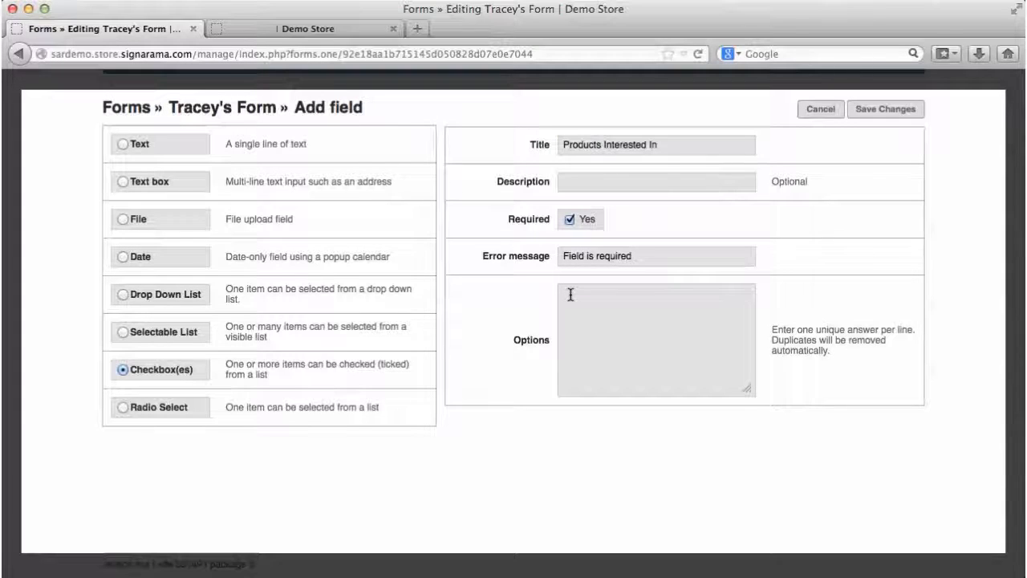
Step: List Banners, Indoor Signs, Outdoor Signs and Vehicle Graphics as the checkbox options and save
{"action": "left_click", "coordinate": [570, 295]}
{"action": "type", "text": "Banner"}
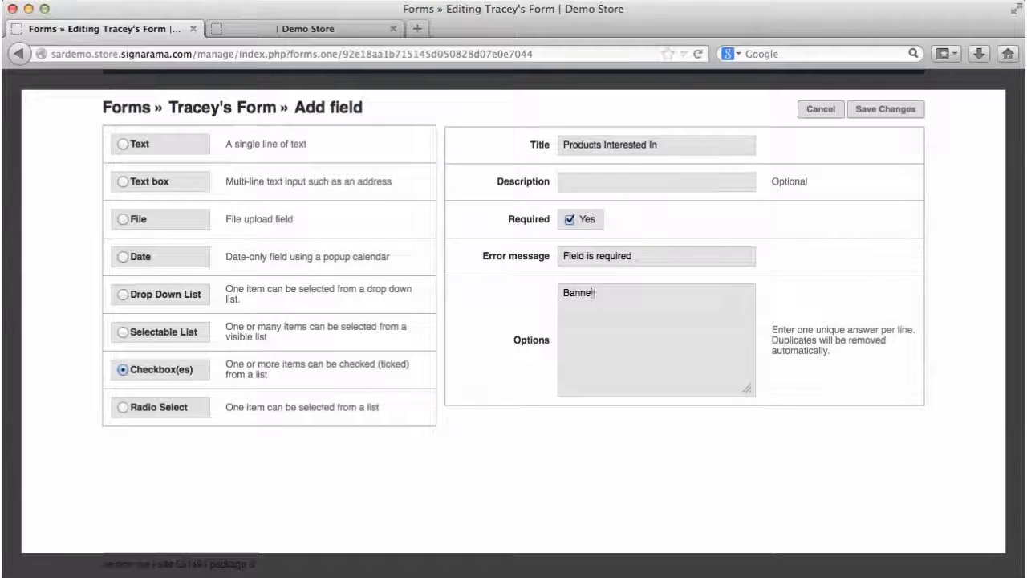
{"action": "type", "text": "s Si"}
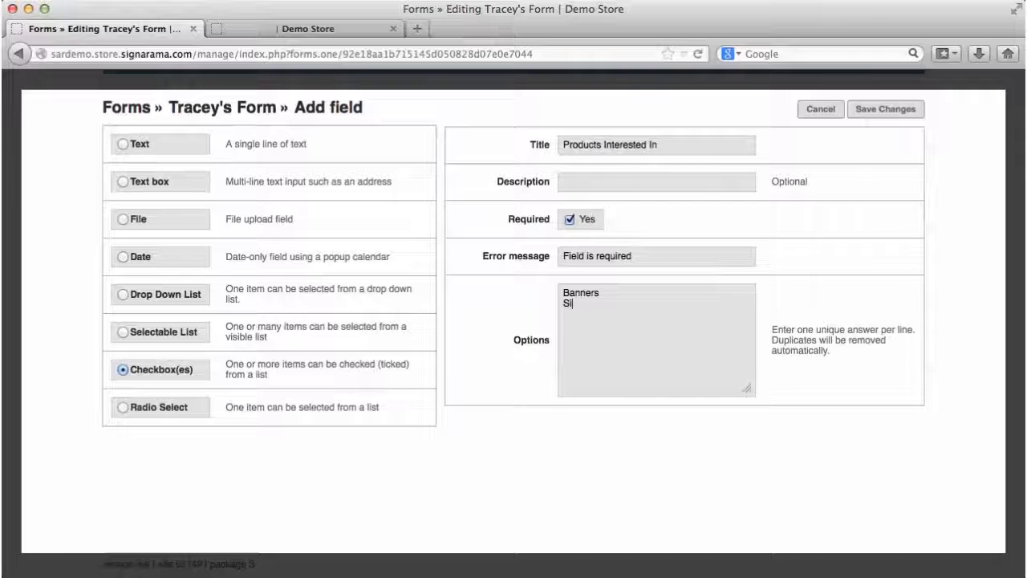
{"action": "type", "text": "g"}
{"action": "key", "text": "BackSpace"}
{"action": "key", "text": "BackSpace"}
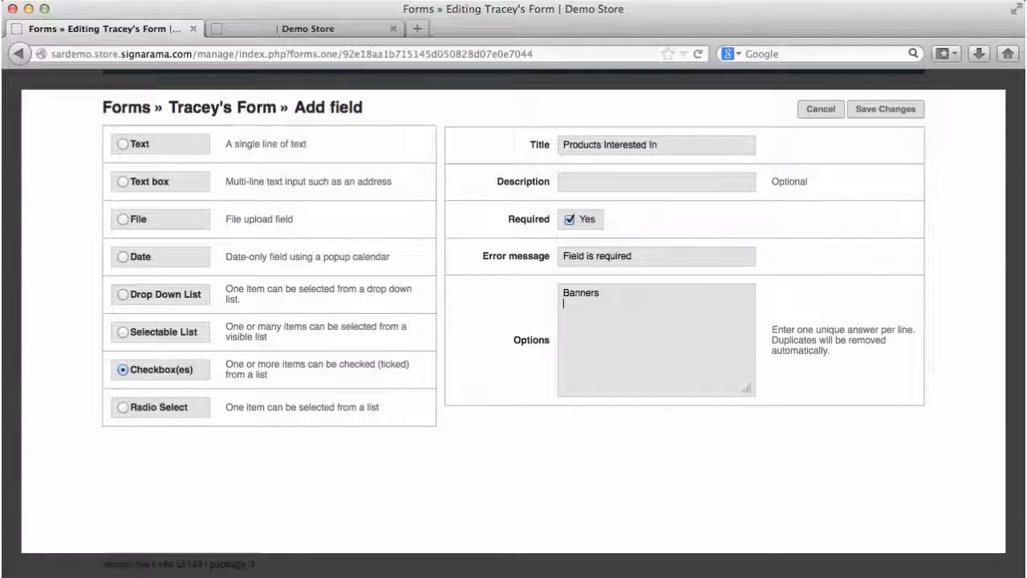
{"action": "type", "text": "Indoor Signs"}
{"action": "key", "text": "Return"}
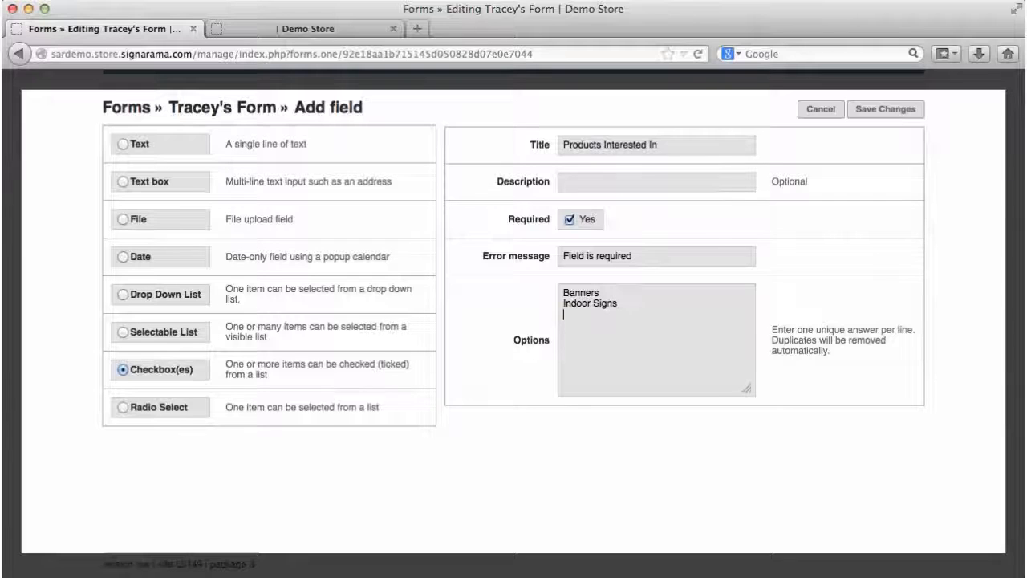
{"action": "type", "text": "Outdoo"}
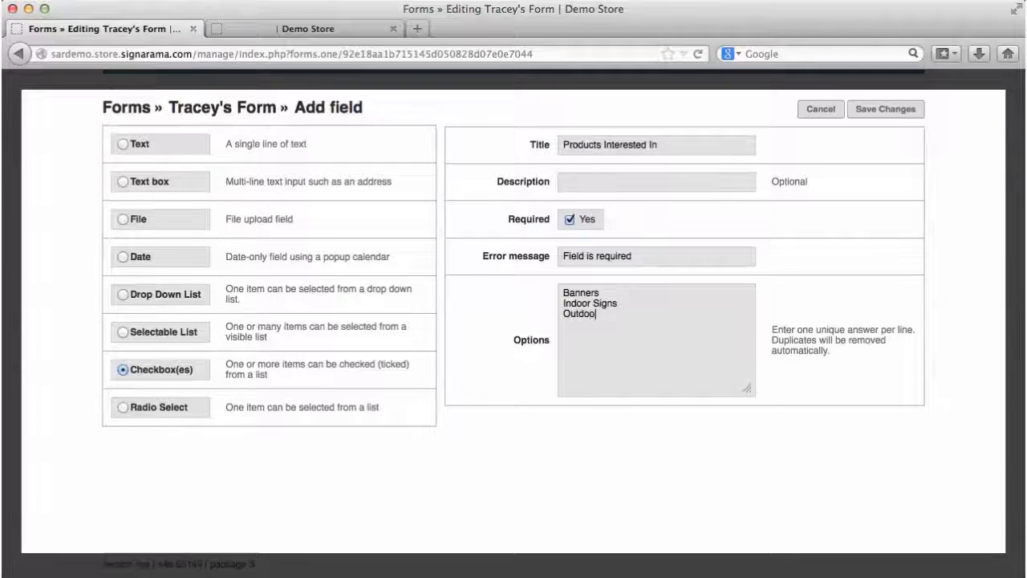
{"action": "type", "text": "r Signs"}
{"action": "key", "text": "Return"}
{"action": "type", "text": "Vehicle Graphics"}
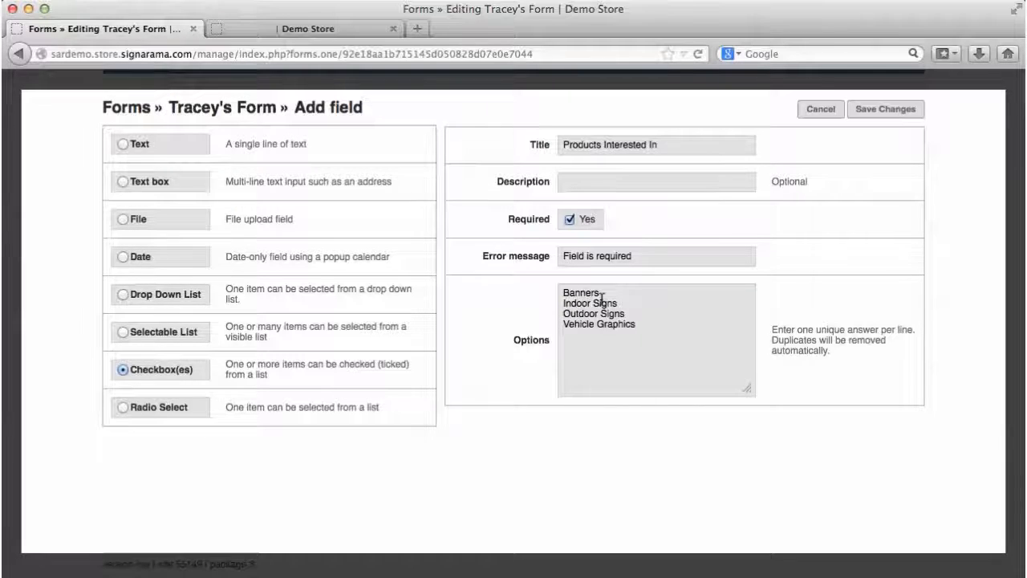
{"action": "left_click", "coordinate": [871, 112]}
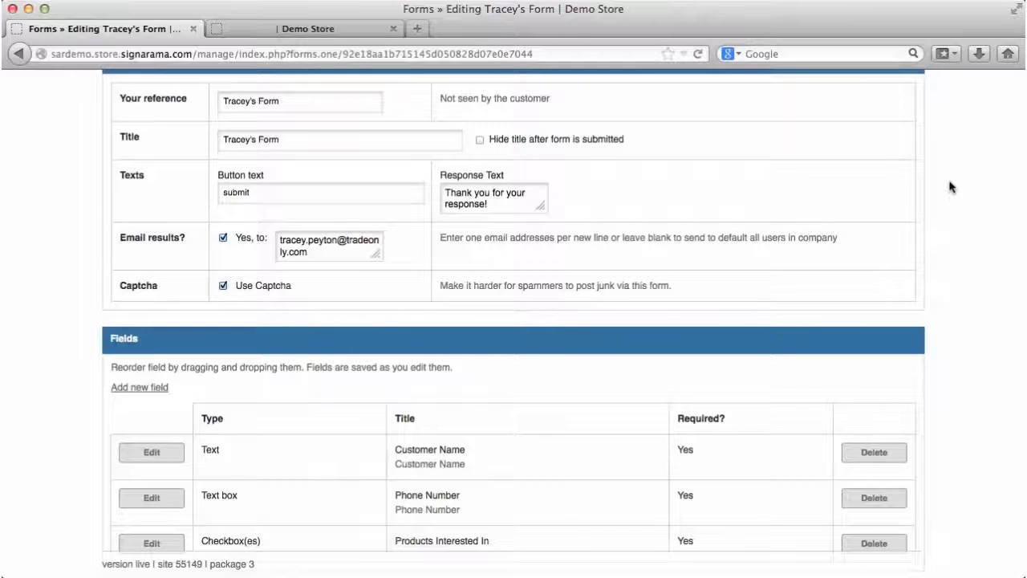
Step: Save all changes on the Editing Tracey's Form page
{"action": "scroll", "coordinate": [960, 192], "scroll_direction": "up", "scroll_amount": 5}
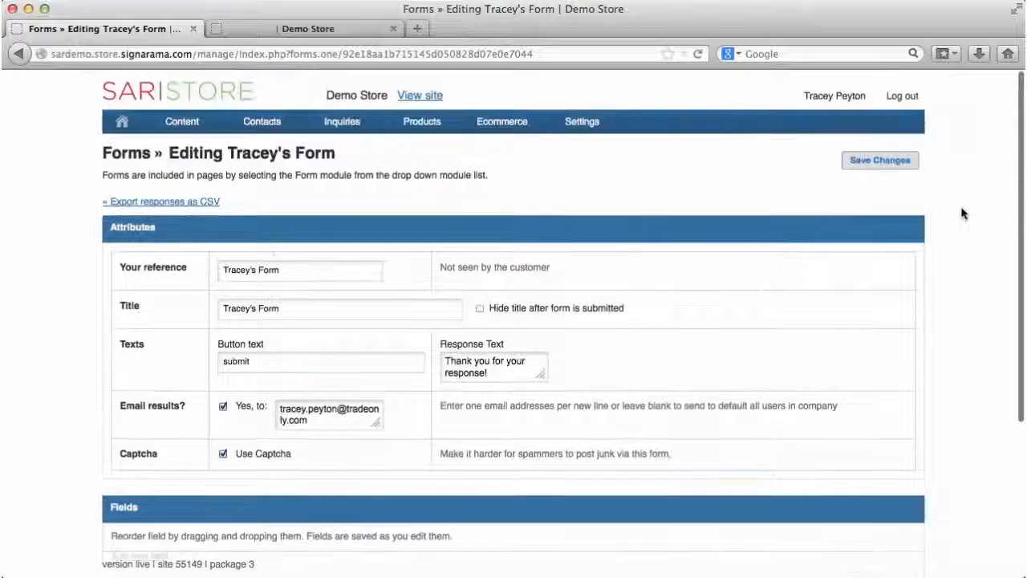
{"action": "left_click", "coordinate": [881, 163]}
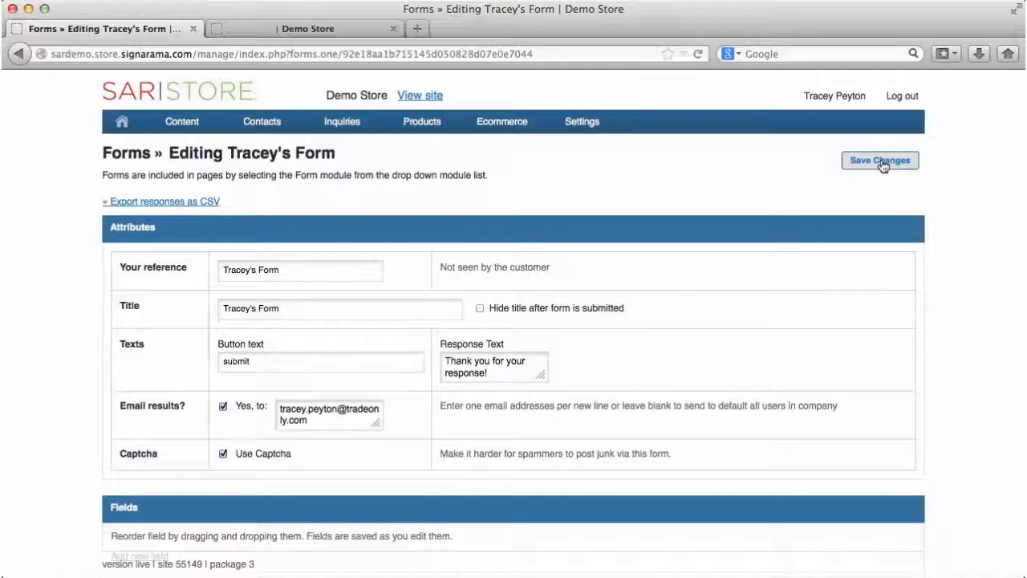
Step: Open Content > Pages and search for 'form' to find the Forms page
{"action": "mouse_move", "coordinate": [190, 129]}
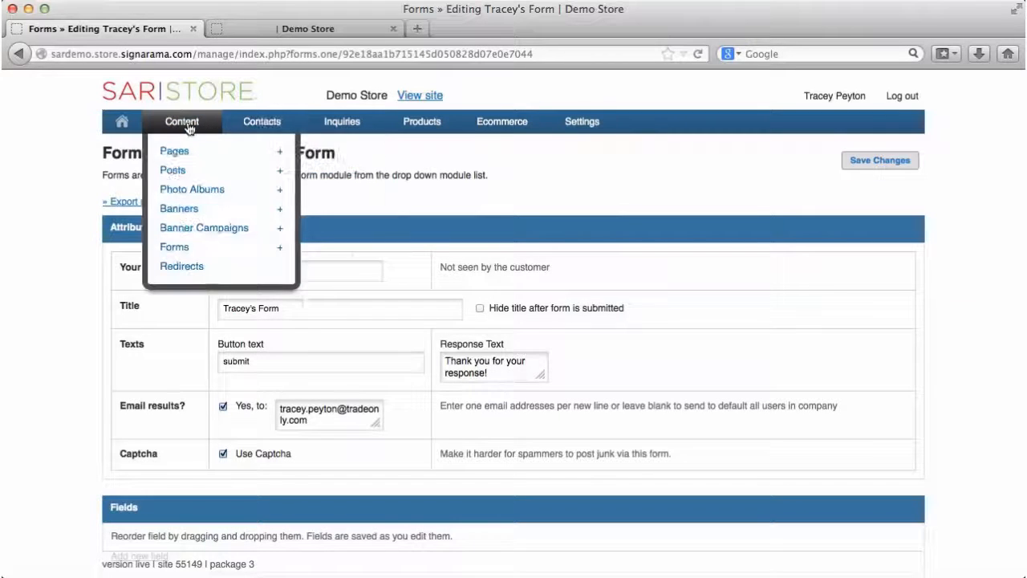
{"action": "left_click", "coordinate": [183, 152]}
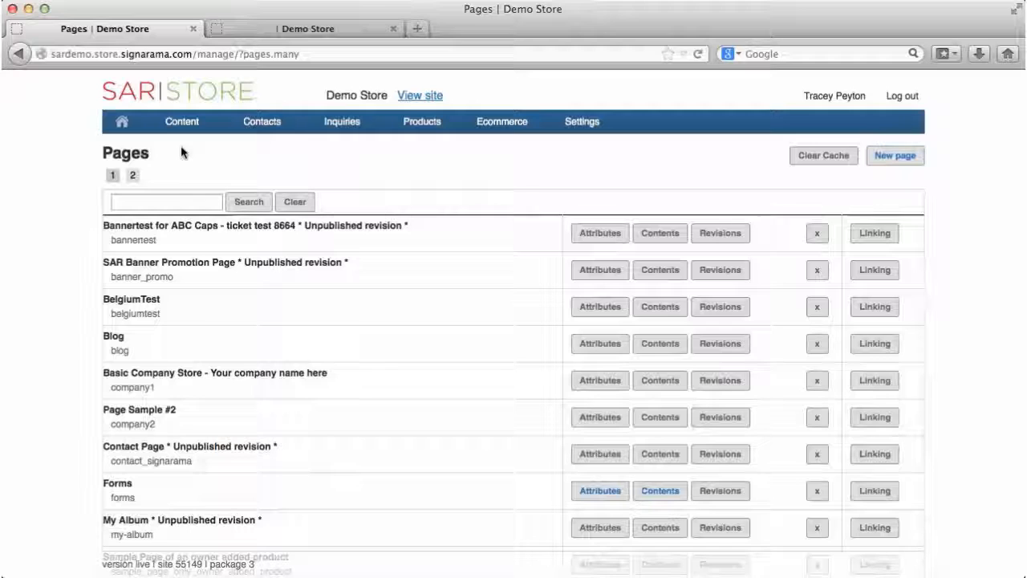
{"action": "left_click", "coordinate": [121, 201]}
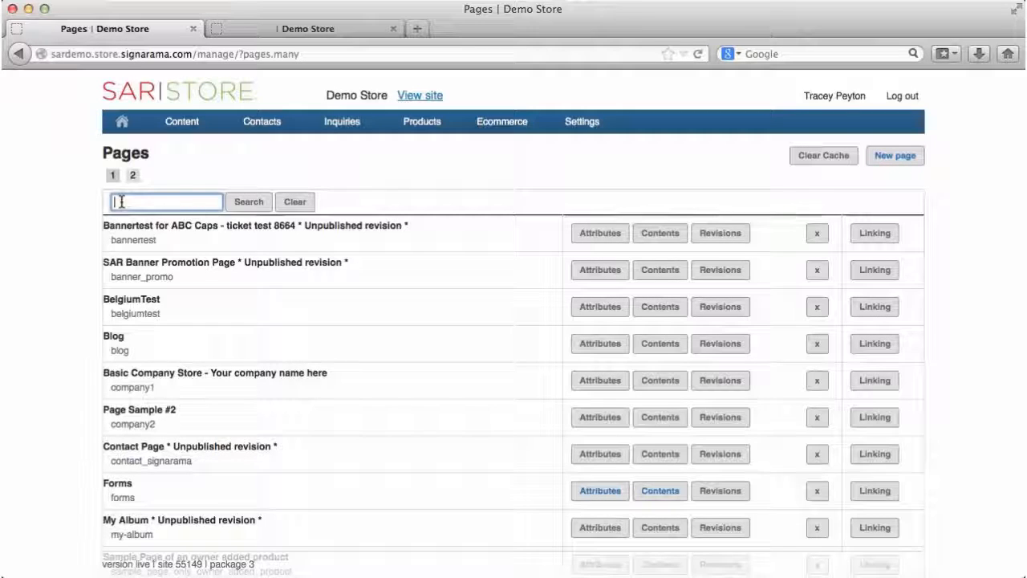
{"action": "type", "text": "form"}
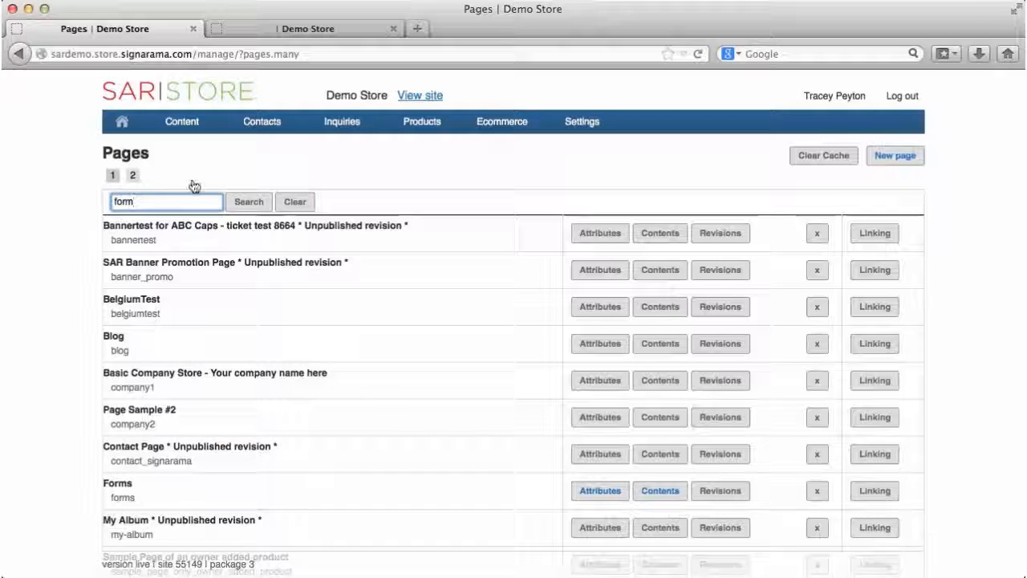
{"action": "left_click", "coordinate": [249, 202]}
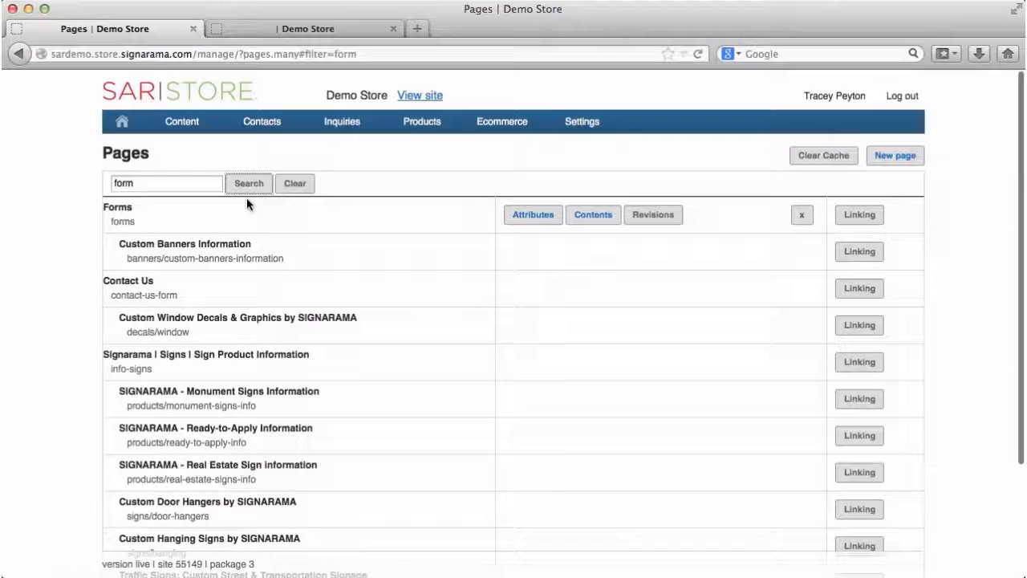
Step: Edit the Forms page's contents and insert a Form module
{"action": "left_click", "coordinate": [594, 215]}
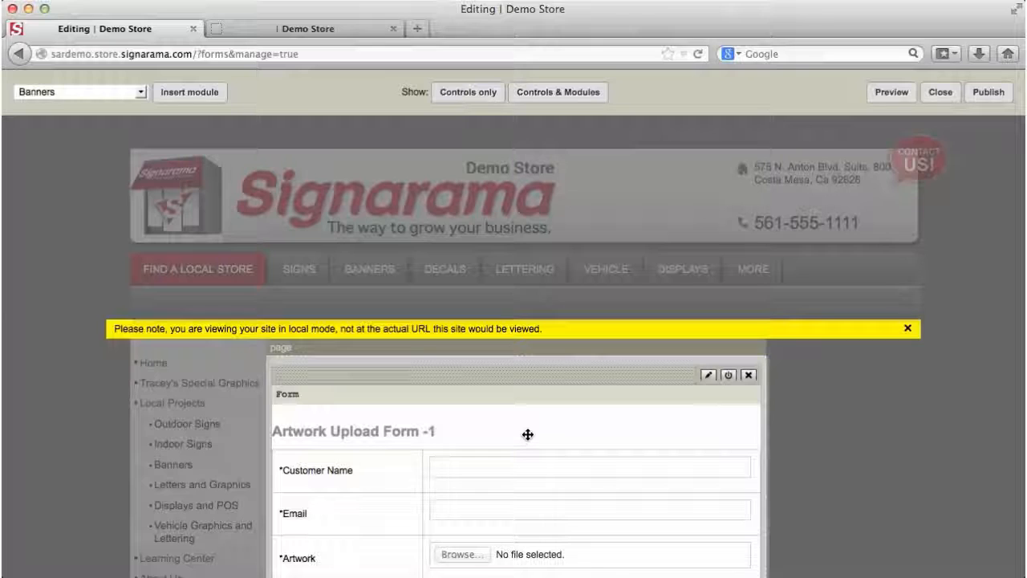
{"action": "scroll", "coordinate": [527, 438], "scroll_direction": "down", "scroll_amount": 5}
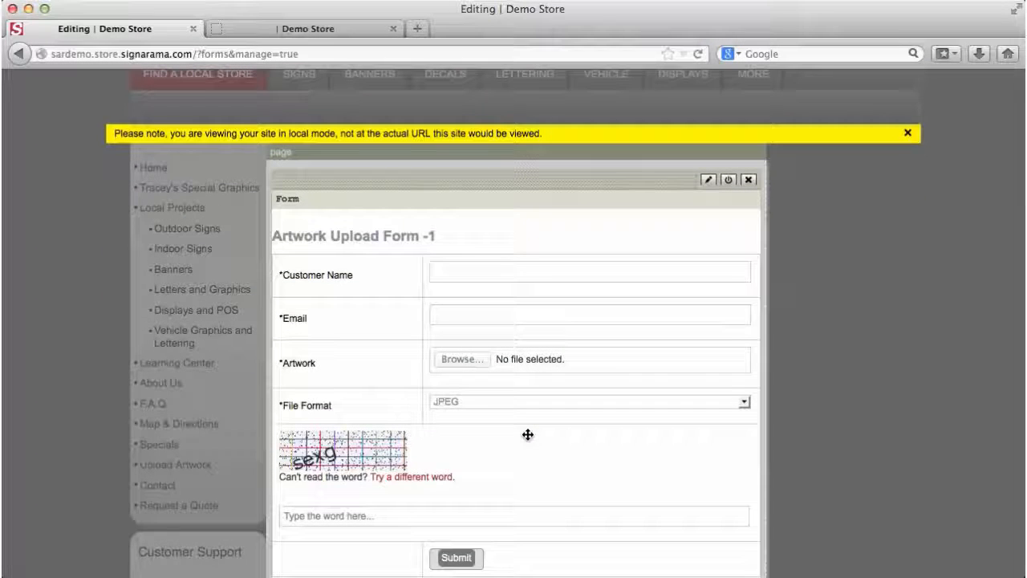
{"action": "scroll", "coordinate": [523, 420], "scroll_direction": "up", "scroll_amount": 5}
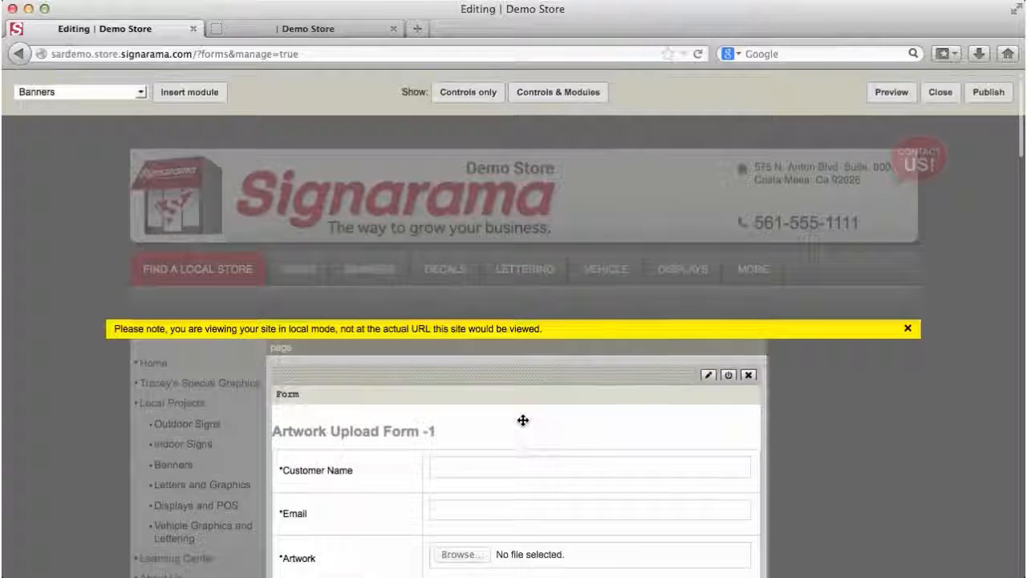
{"action": "left_click", "coordinate": [141, 92]}
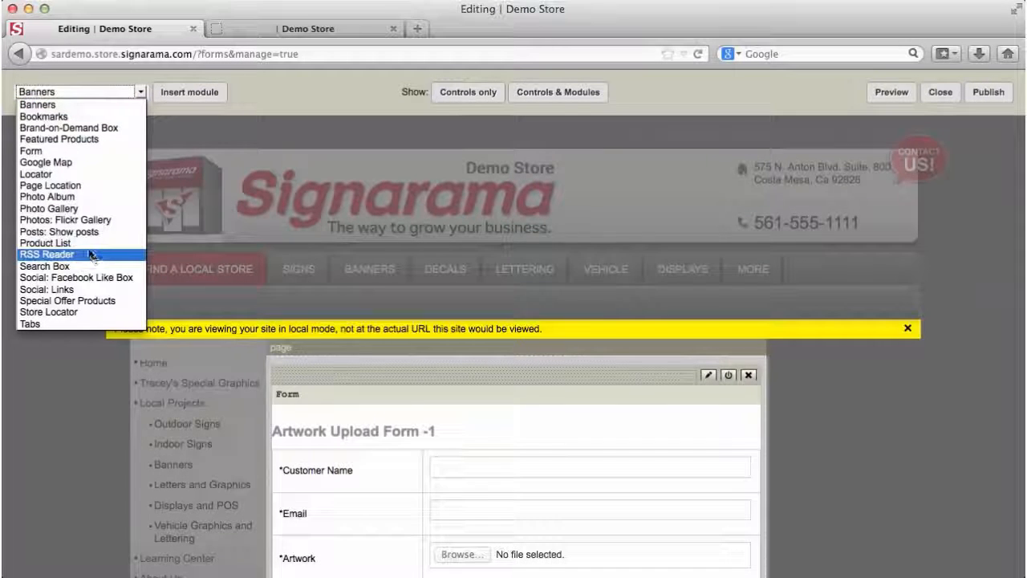
{"action": "left_click", "coordinate": [53, 151]}
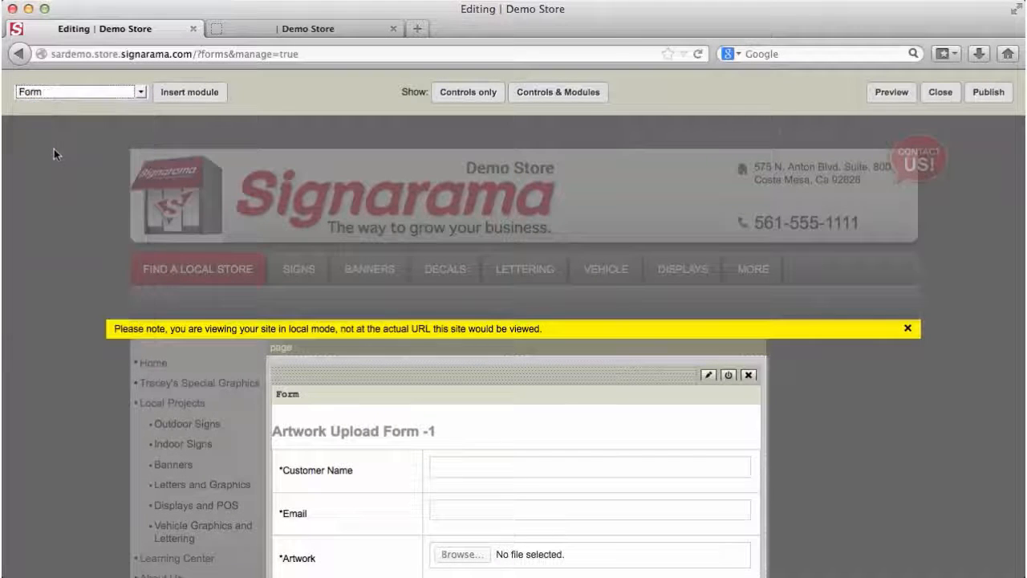
{"action": "left_click", "coordinate": [173, 93]}
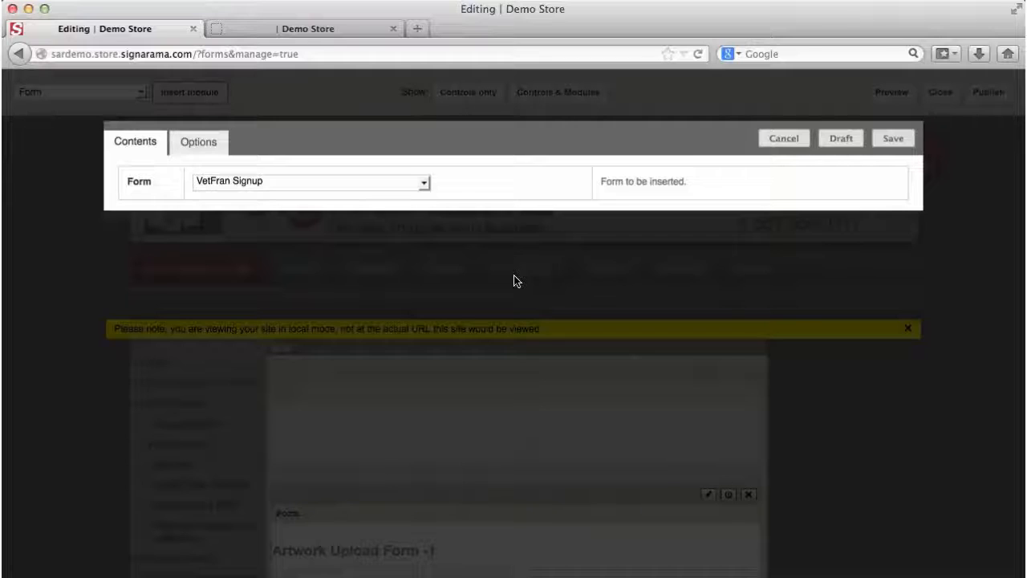
Step: Switch the Form module from VetFran Signup to Tracey's Form and save it
{"action": "left_click", "coordinate": [424, 186]}
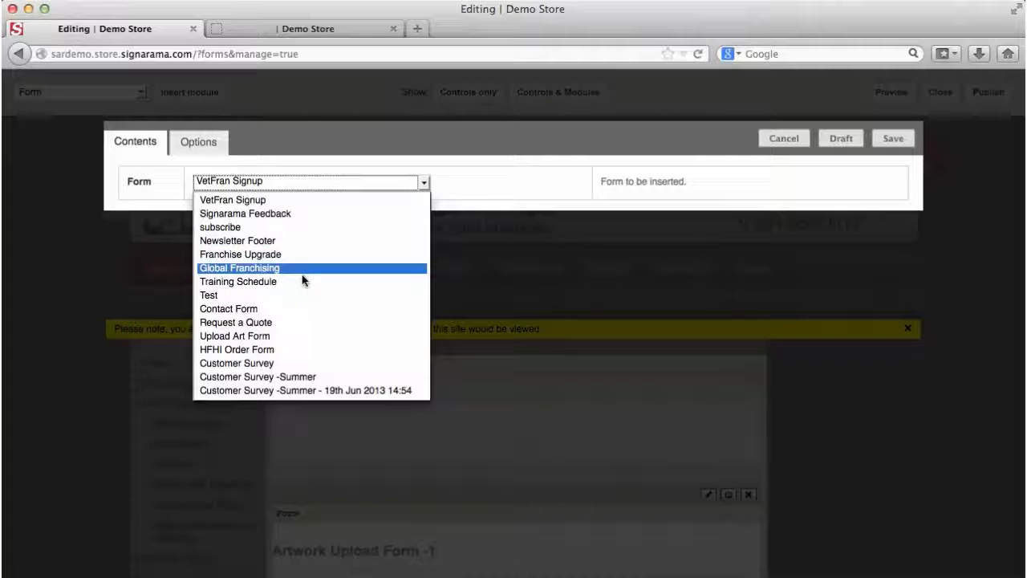
{"action": "scroll", "coordinate": [303, 279], "scroll_direction": "down", "scroll_amount": 3}
{"action": "scroll", "coordinate": [303, 278], "scroll_direction": "down", "scroll_amount": 4}
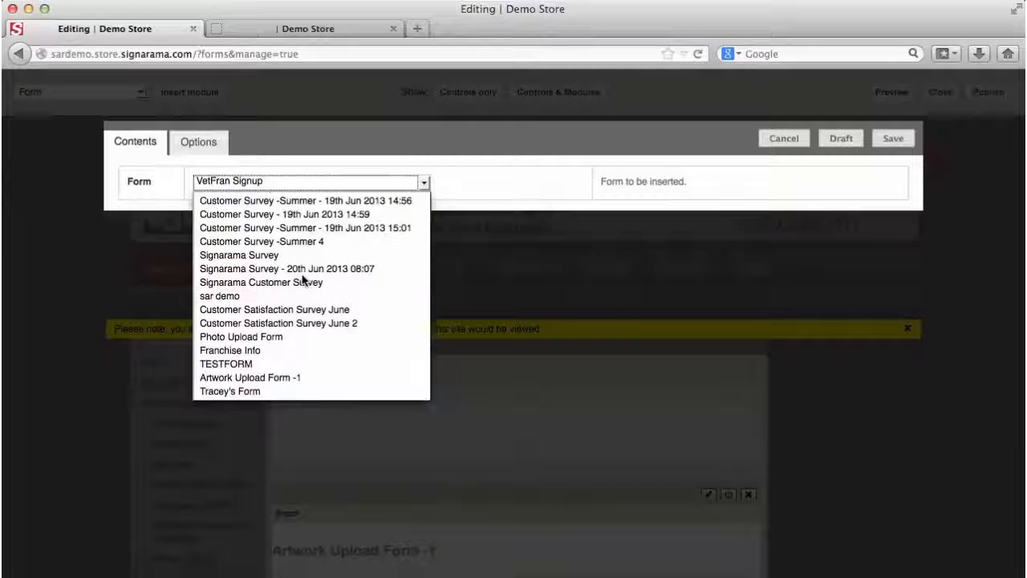
{"action": "left_click", "coordinate": [232, 390]}
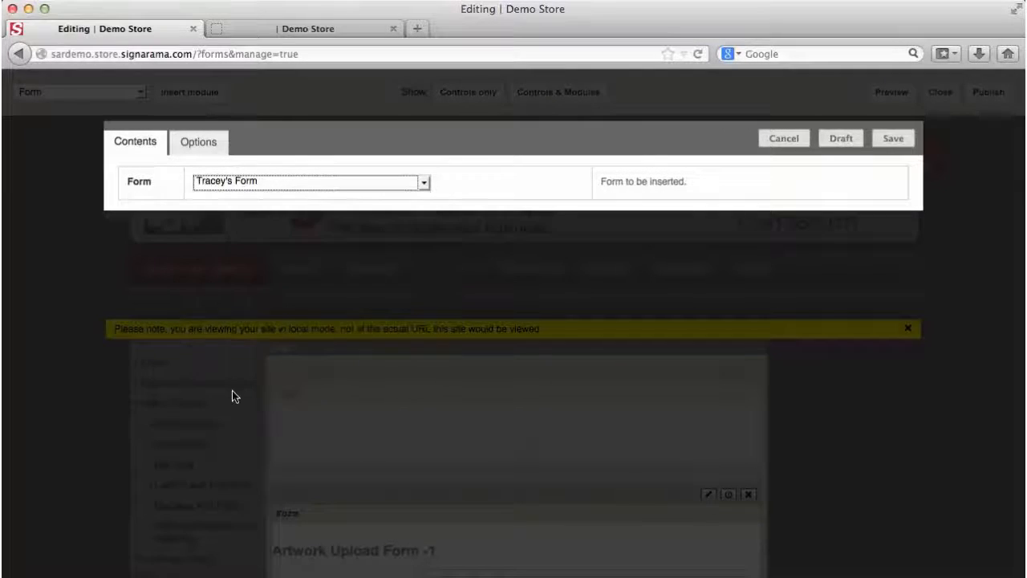
{"action": "left_click", "coordinate": [892, 140]}
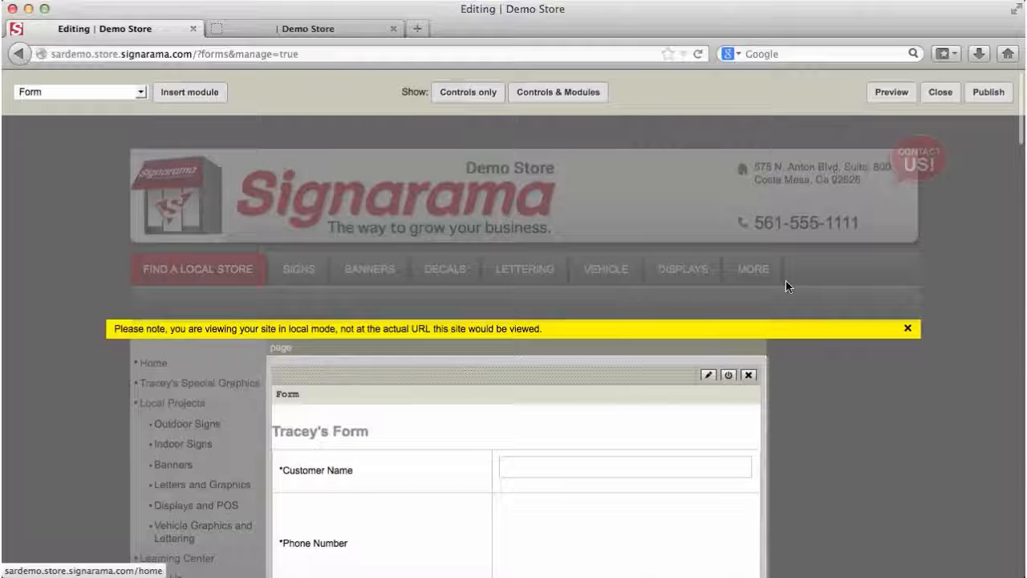
Step: Check that Tracey's Form appears on the Forms page, then publish the page
{"action": "scroll", "coordinate": [793, 413], "scroll_direction": "down", "scroll_amount": 5}
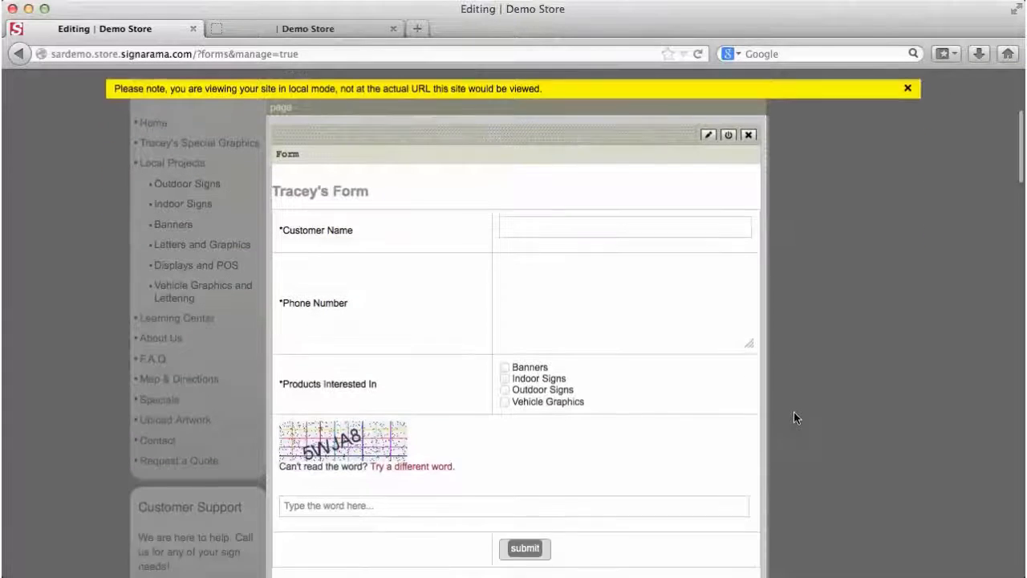
{"action": "scroll", "coordinate": [793, 417], "scroll_direction": "down", "scroll_amount": 2}
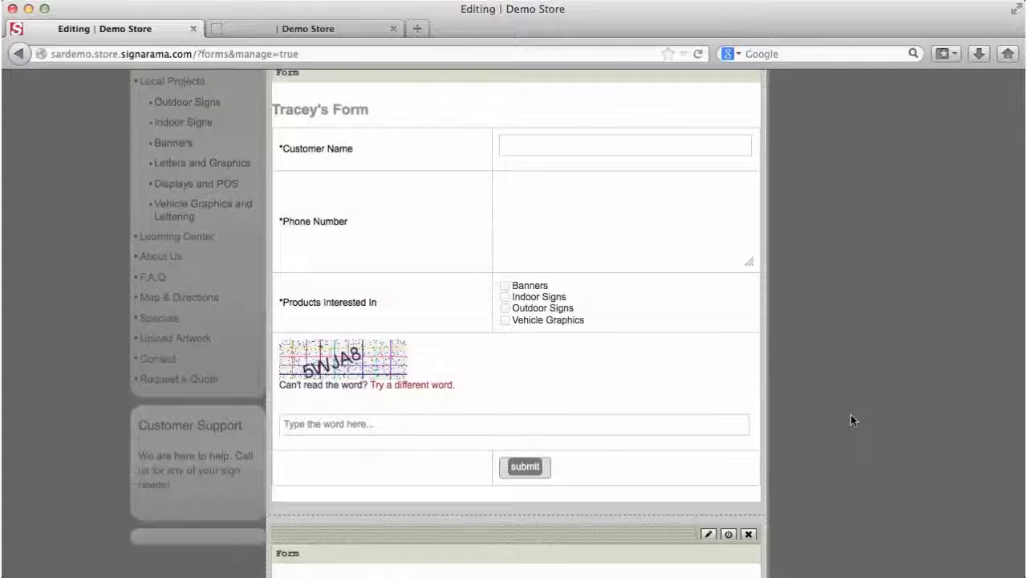
{"action": "scroll", "coordinate": [851, 414], "scroll_direction": "up", "scroll_amount": 7}
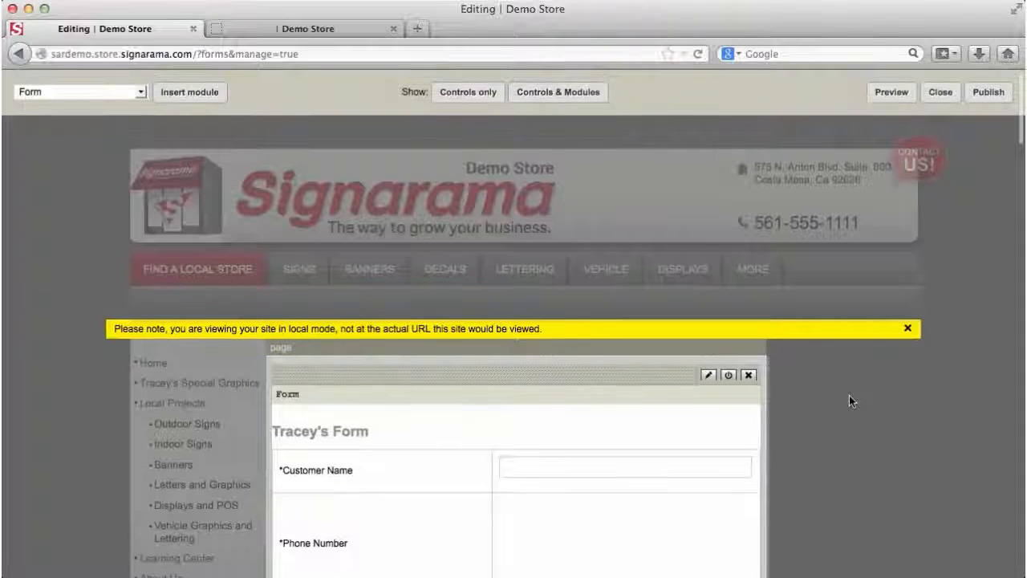
{"action": "left_click", "coordinate": [988, 93]}
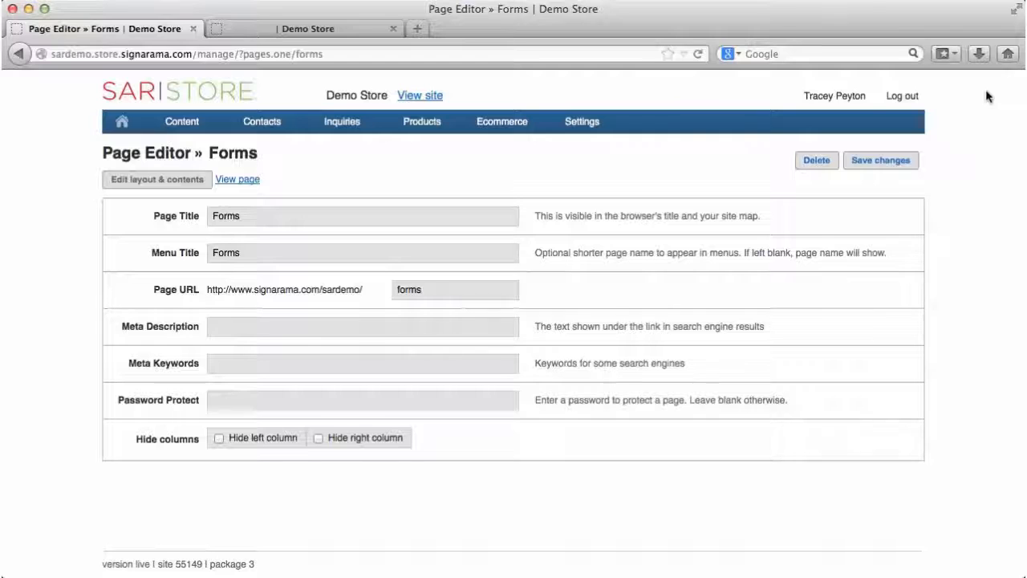
Step: Open the live Demo Store in a new tab and browse its MY SIGNARAMA home page
{"action": "left_click", "coordinate": [437, 97]}
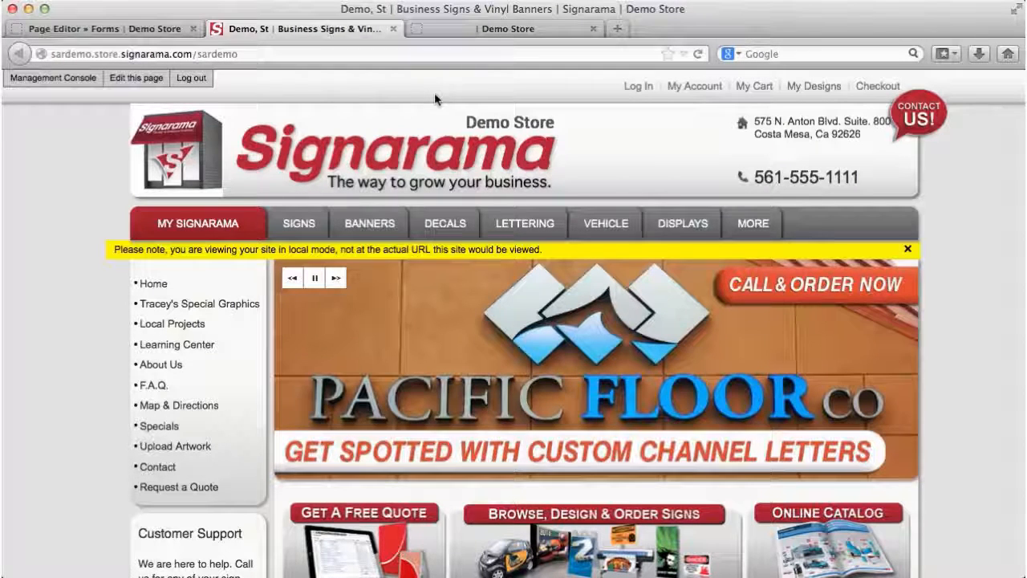
{"action": "left_click", "coordinate": [188, 226]}
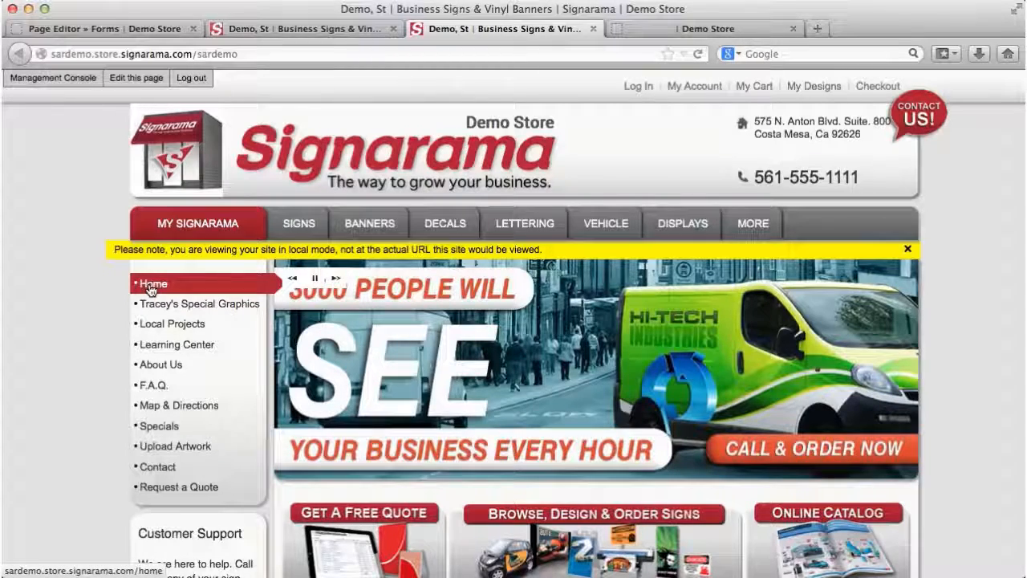
{"action": "scroll", "coordinate": [151, 289], "scroll_direction": "down", "scroll_amount": 5}
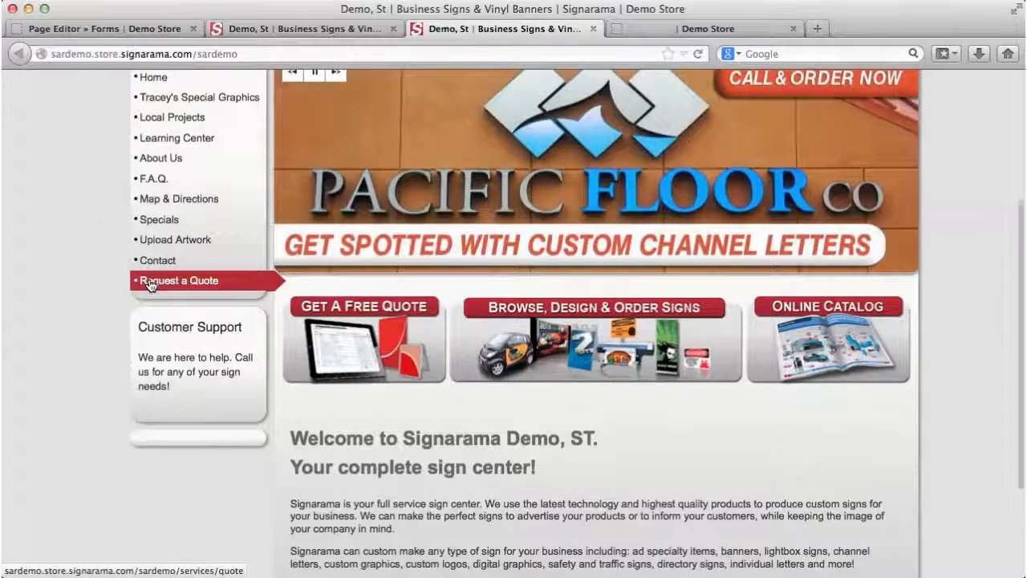
{"action": "scroll", "coordinate": [151, 285], "scroll_direction": "up", "scroll_amount": 2}
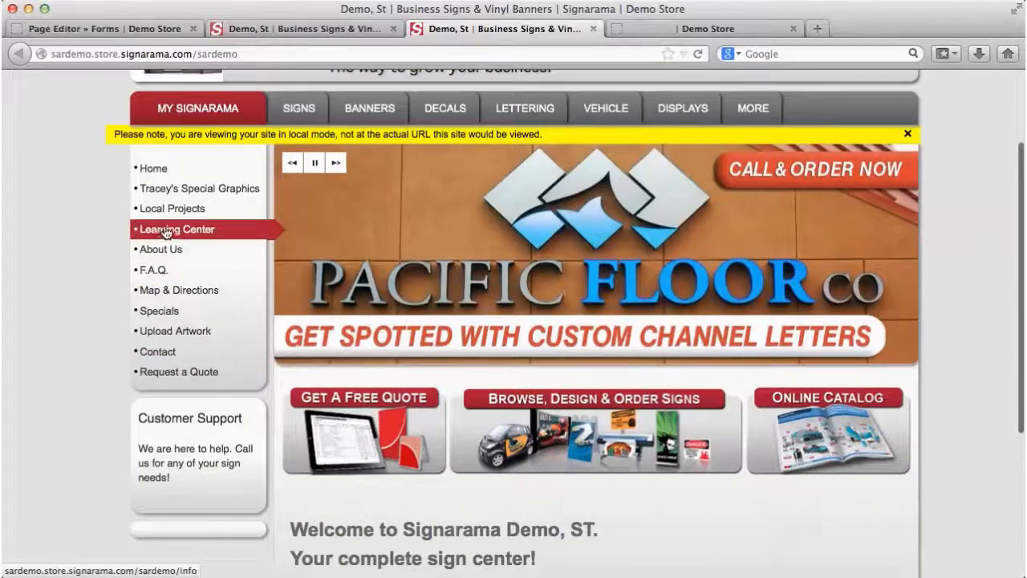
{"action": "scroll", "coordinate": [153, 173], "scroll_direction": "up", "scroll_amount": 3}
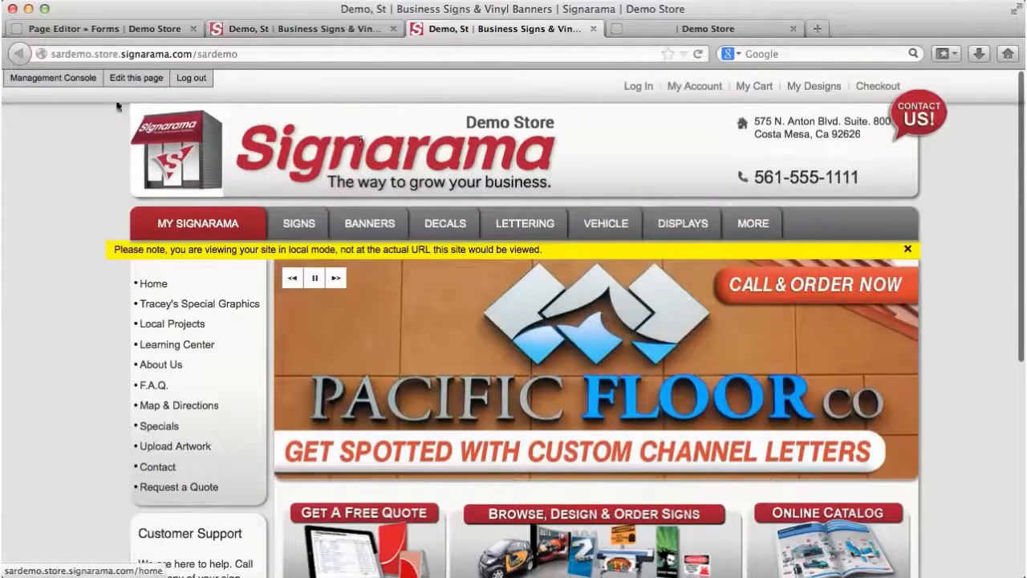
Step: From the Management Console's Content > Pages, open the Forms page Attributes and view it live
{"action": "left_click", "coordinate": [70, 82]}
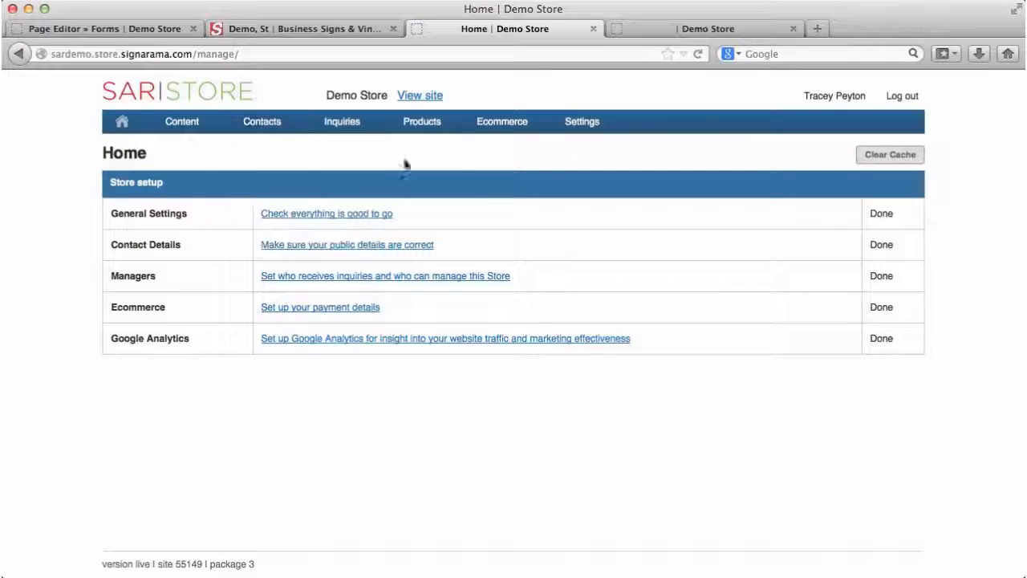
{"action": "mouse_move", "coordinate": [178, 131]}
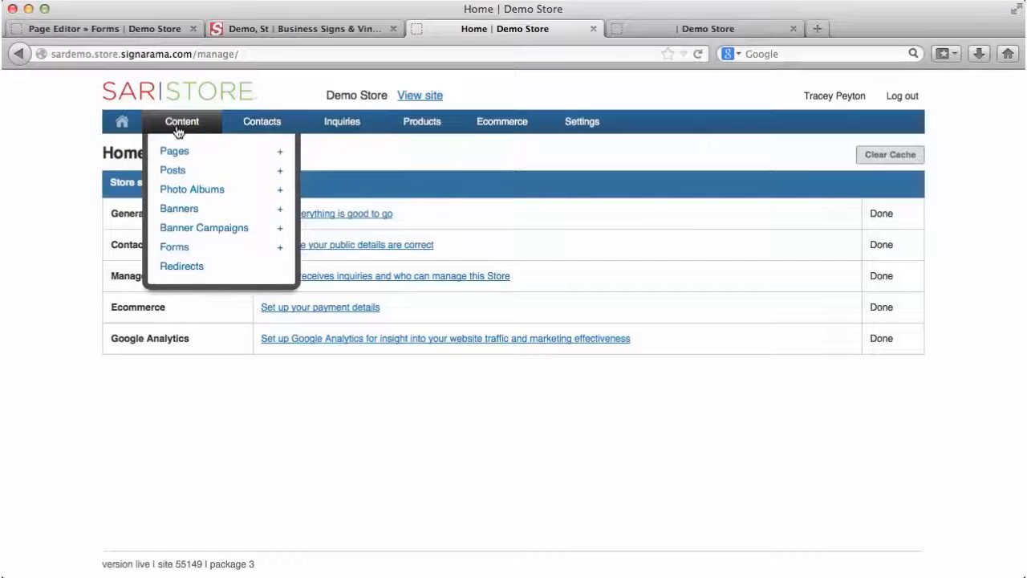
{"action": "left_click", "coordinate": [176, 155]}
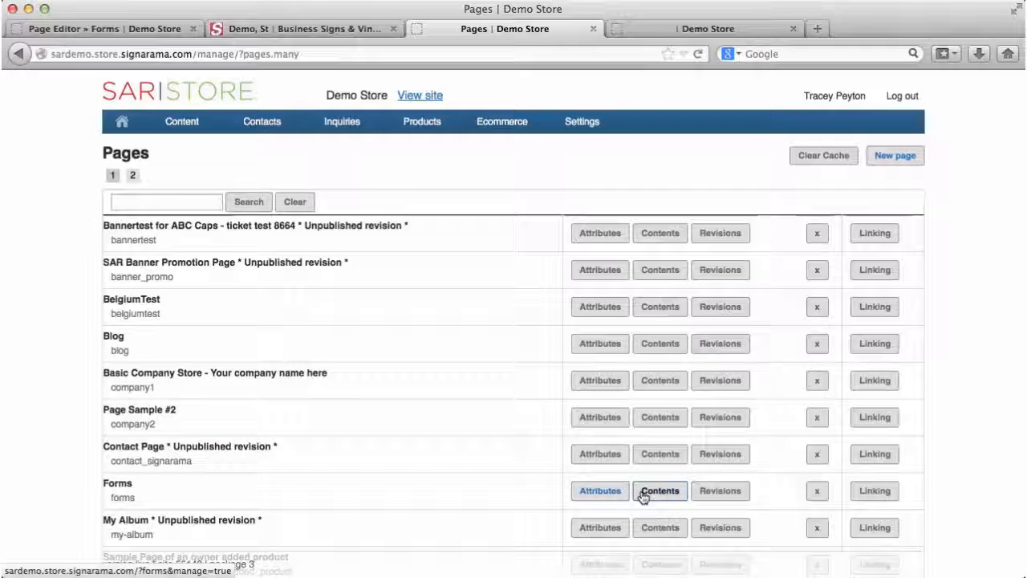
{"action": "left_click", "coordinate": [607, 491]}
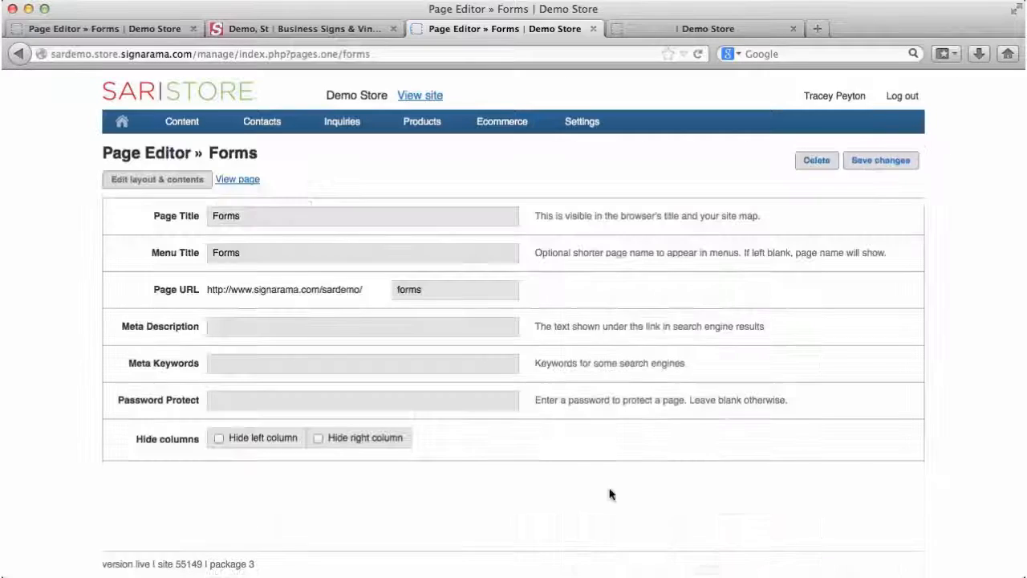
{"action": "left_click", "coordinate": [239, 180]}
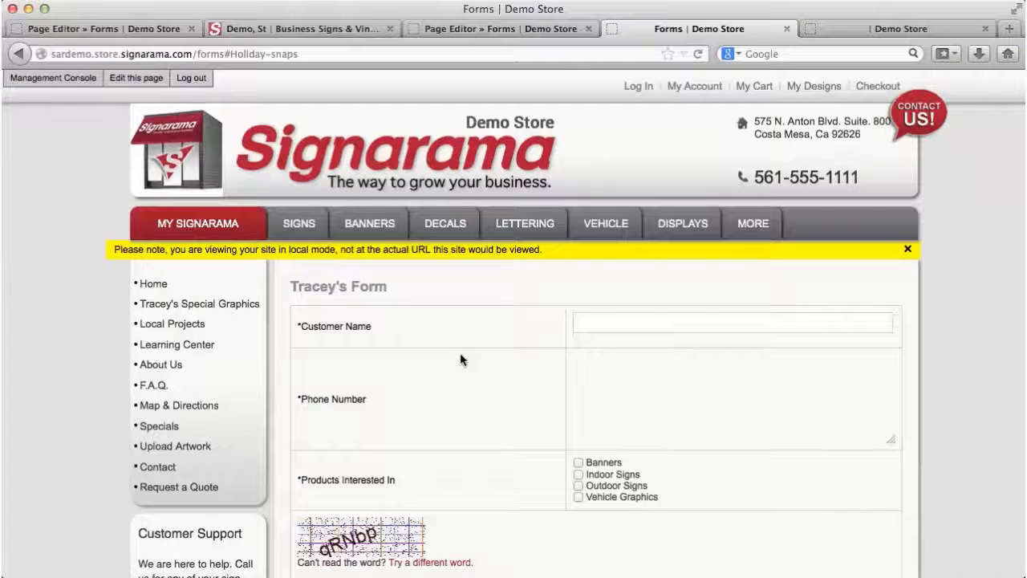
Step: Scroll the live Forms page to confirm Tracey's Form sits above Artwork Upload Form -1
{"action": "scroll", "coordinate": [586, 328], "scroll_direction": "down", "scroll_amount": 3}
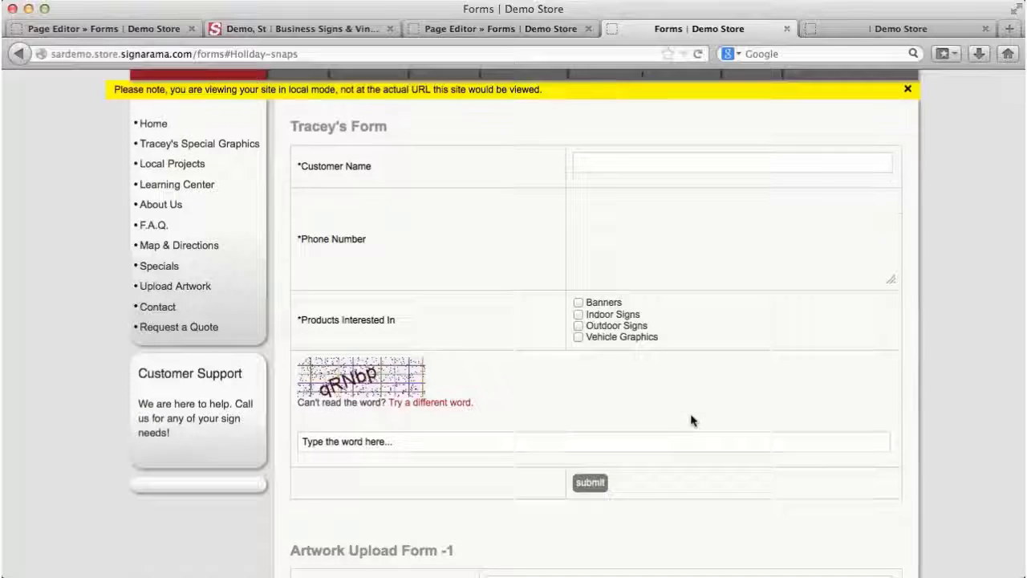
{"action": "scroll", "coordinate": [692, 421], "scroll_direction": "up", "scroll_amount": 5}
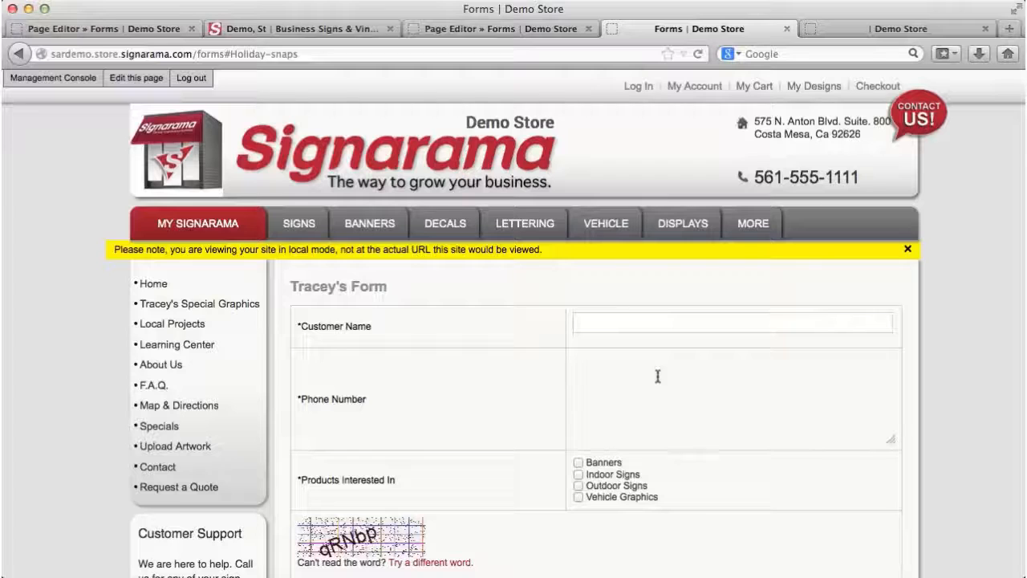
Step: Go to Content > Posts in the Management Console and open the Hello World post
{"action": "left_click", "coordinate": [83, 82]}
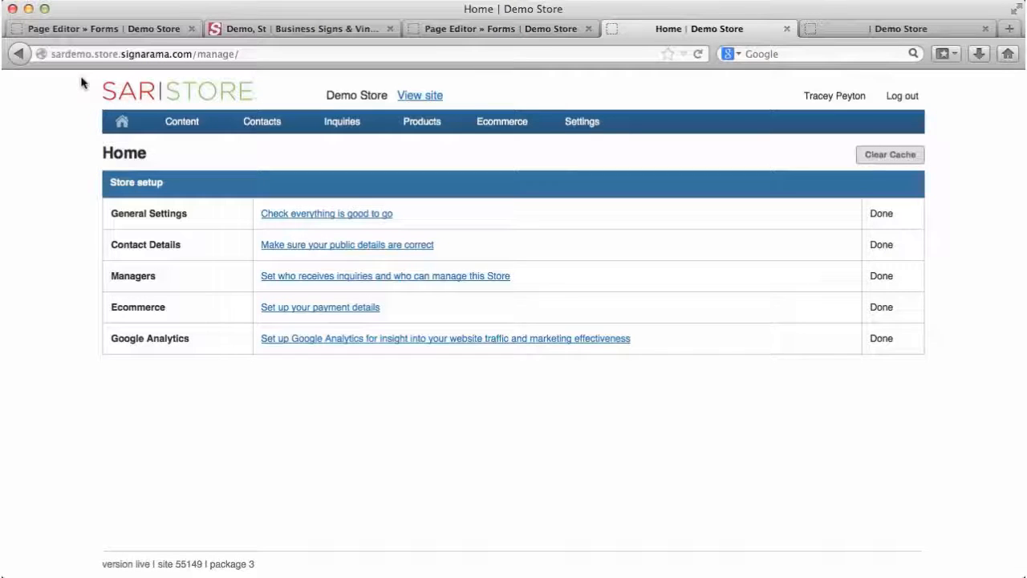
{"action": "mouse_move", "coordinate": [170, 122]}
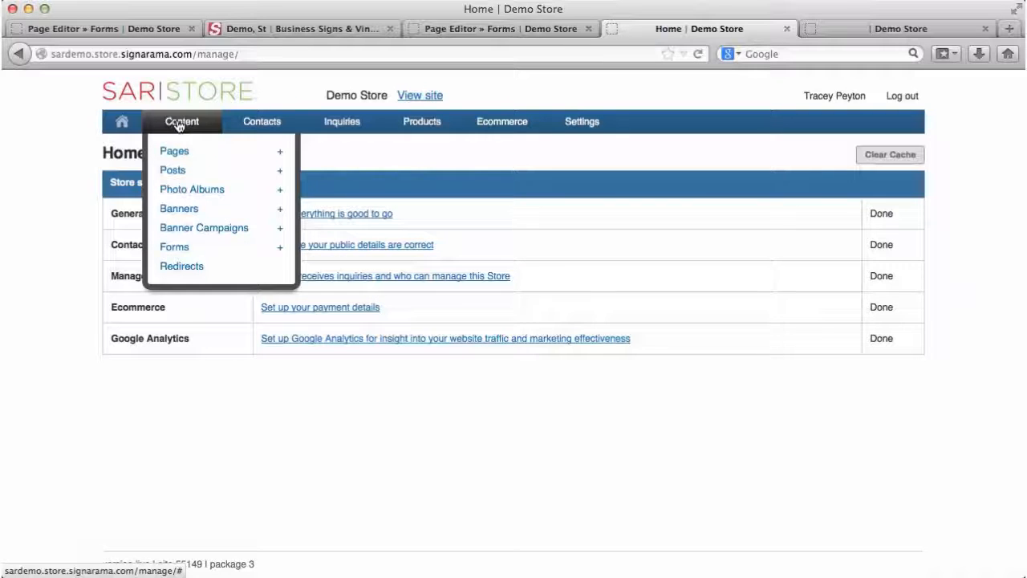
{"action": "left_click", "coordinate": [172, 171]}
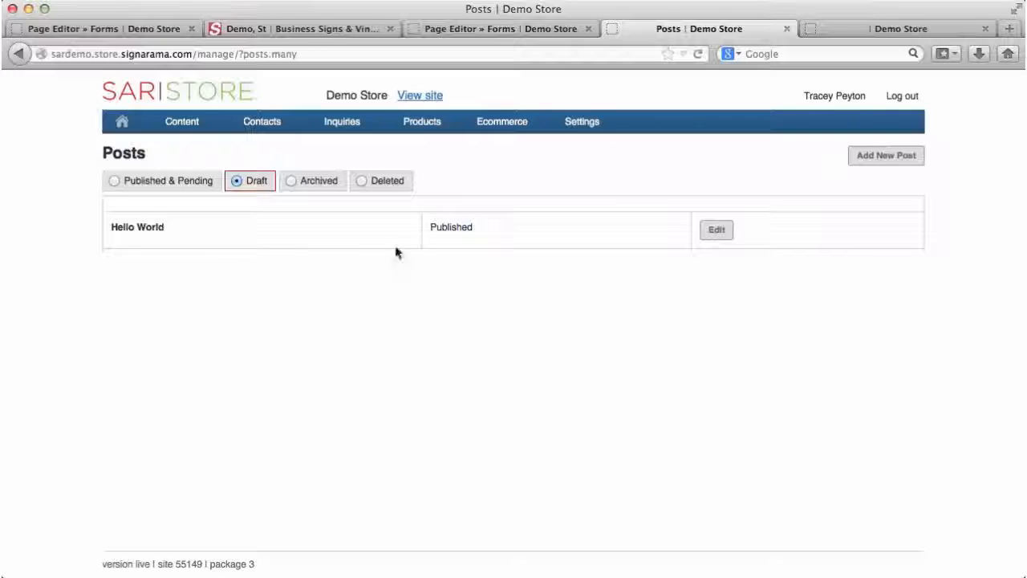
{"action": "left_click", "coordinate": [717, 231]}
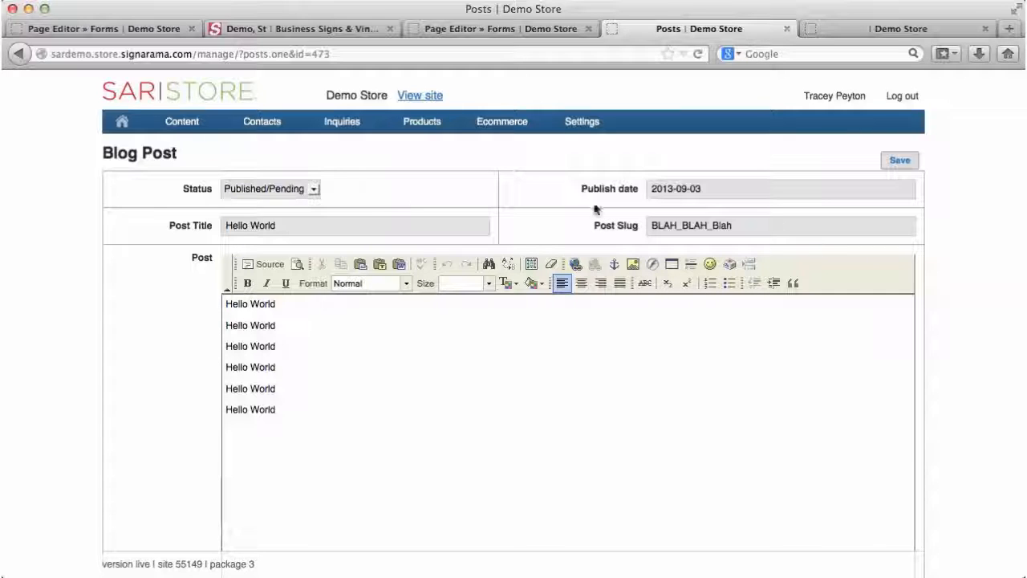
{"action": "left_click", "coordinate": [897, 162]}
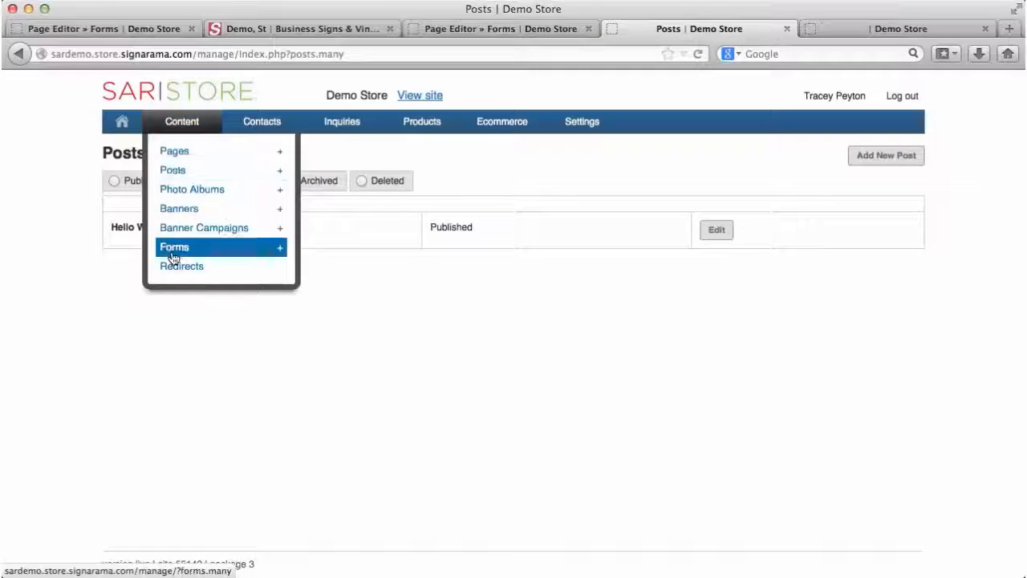
Step: Start a new blog post with Published status, titled Tracey's Training
{"action": "left_click", "coordinate": [880, 159]}
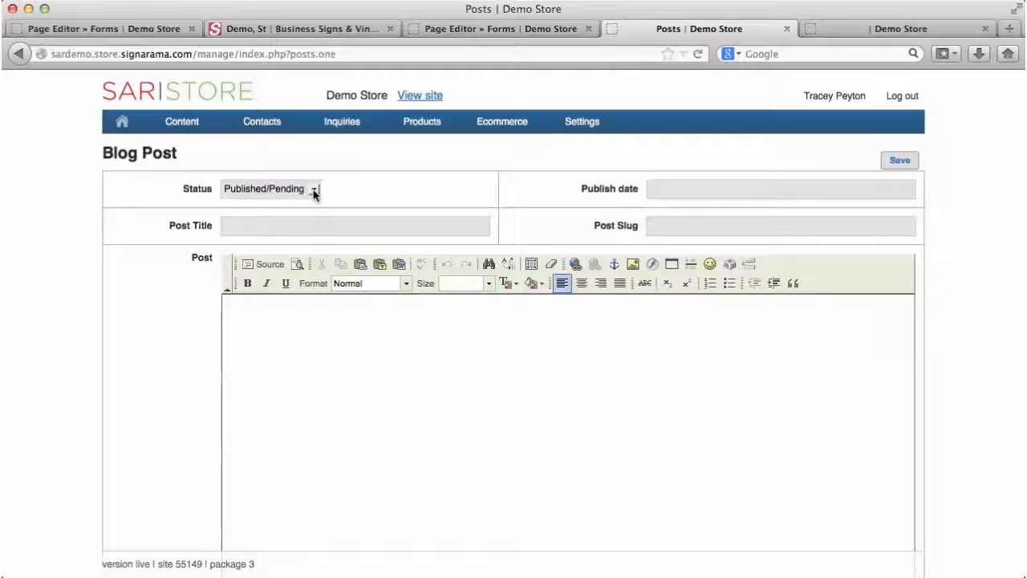
{"action": "left_click", "coordinate": [314, 191]}
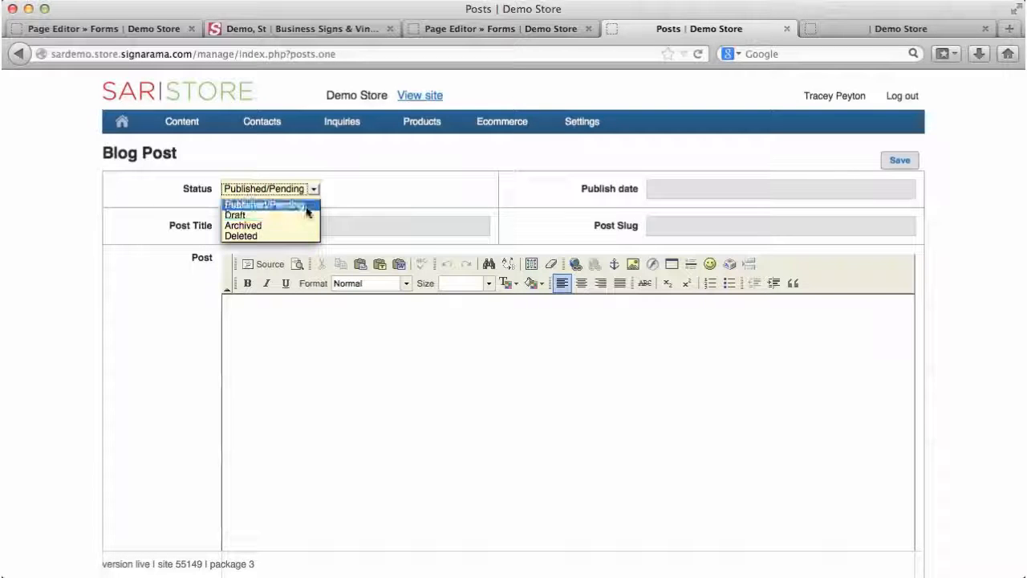
{"action": "left_click", "coordinate": [308, 206]}
{"action": "left_click", "coordinate": [267, 228]}
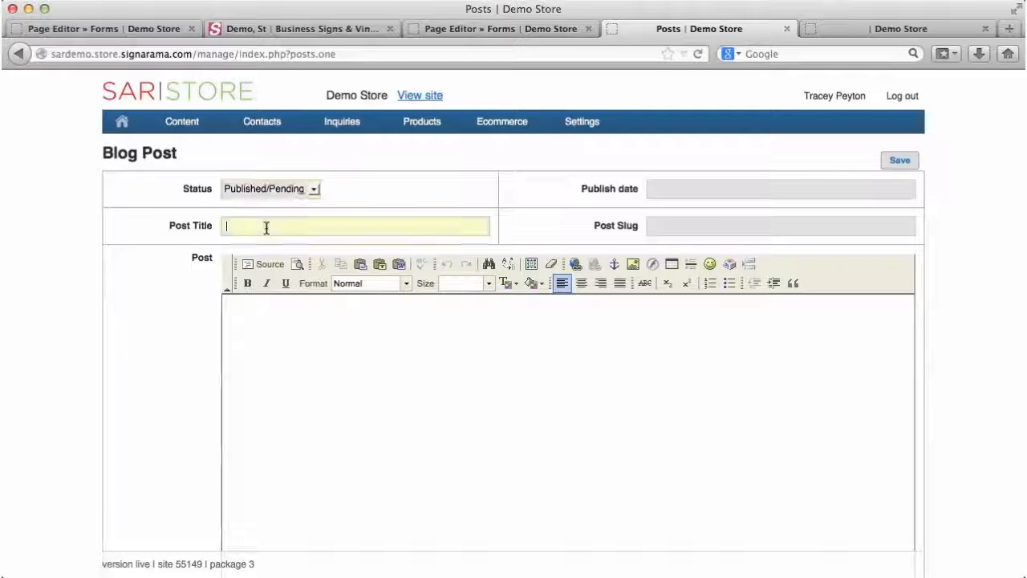
{"action": "type", "text": "Trac"}
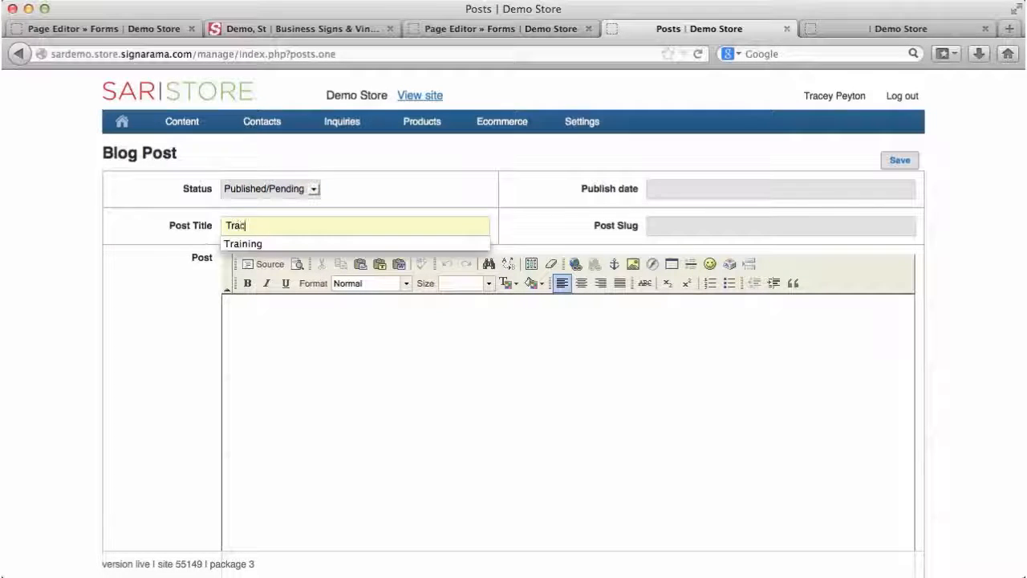
{"action": "type", "text": "ey's Training"}
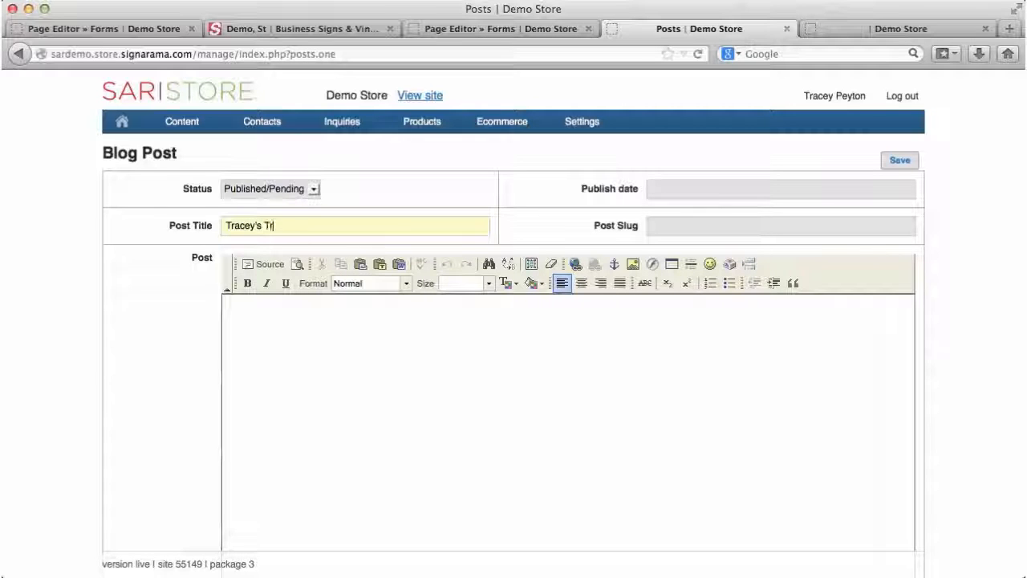
Step: Set the publish date to 2013-10-10 and begin the slug with Tracey's
{"action": "left_click", "coordinate": [688, 195]}
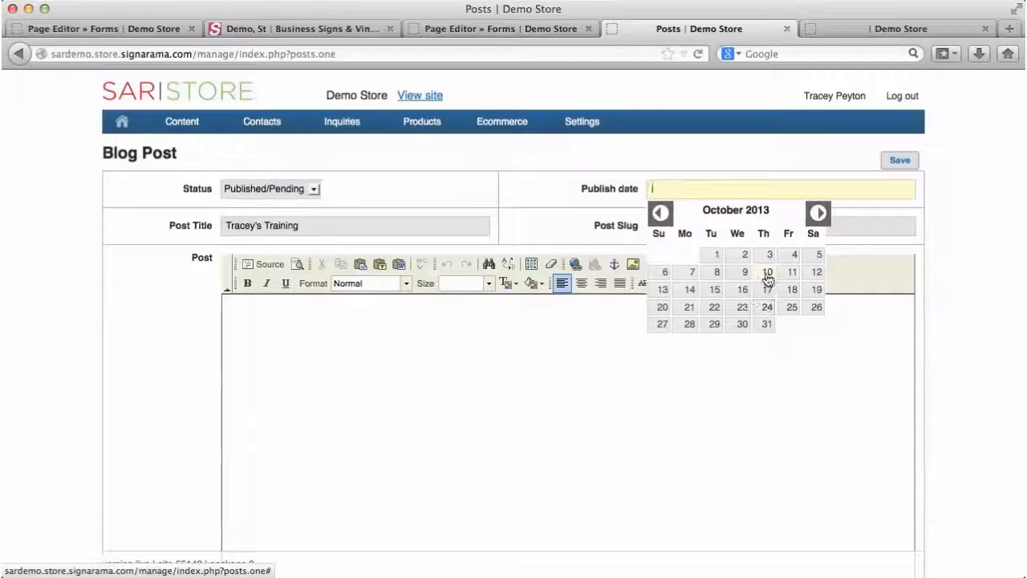
{"action": "left_click", "coordinate": [767, 272]}
{"action": "left_click", "coordinate": [678, 228]}
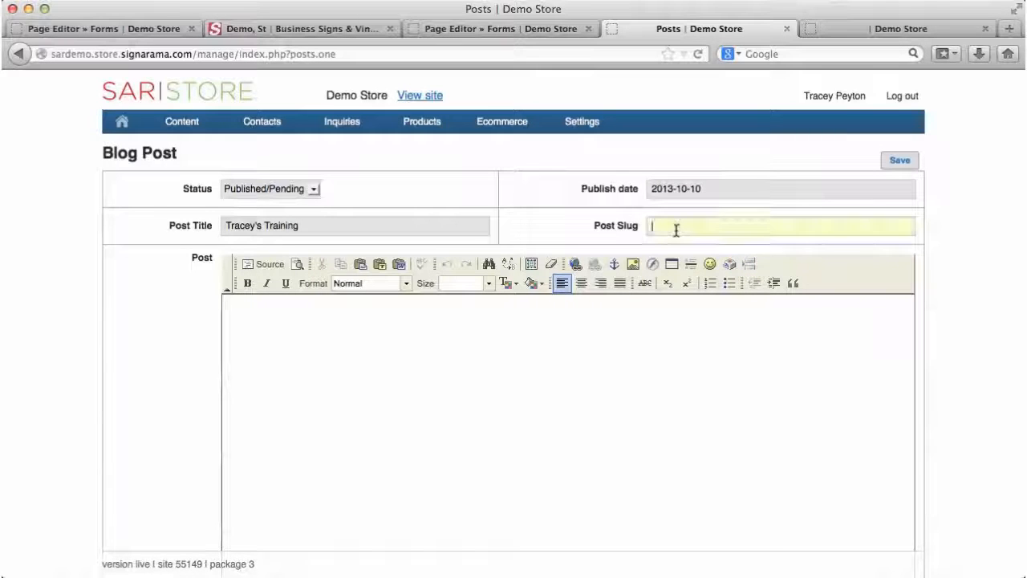
{"action": "type", "text": "Trac"}
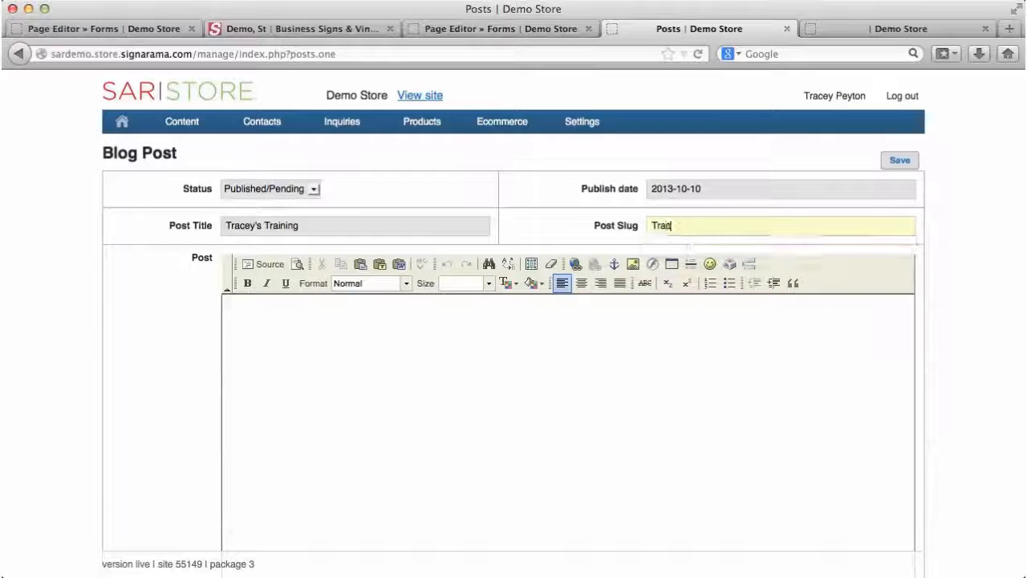
{"action": "type", "text": "ey's Training"}
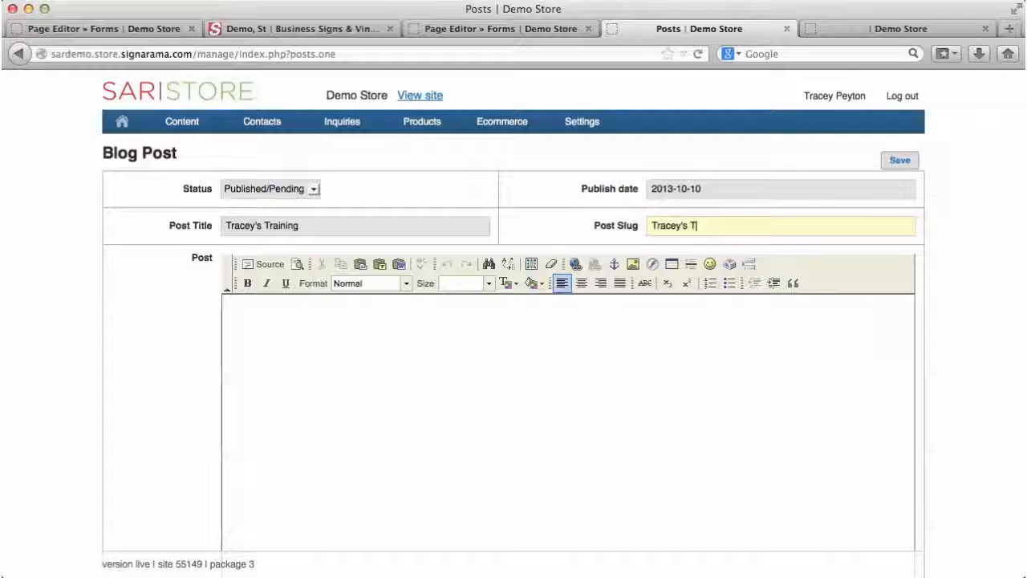
Step: Paste 'Conducting live webinars on the Management area of SAR websites.' as bold italic body text and save
{"action": "left_click", "coordinate": [350, 327]}
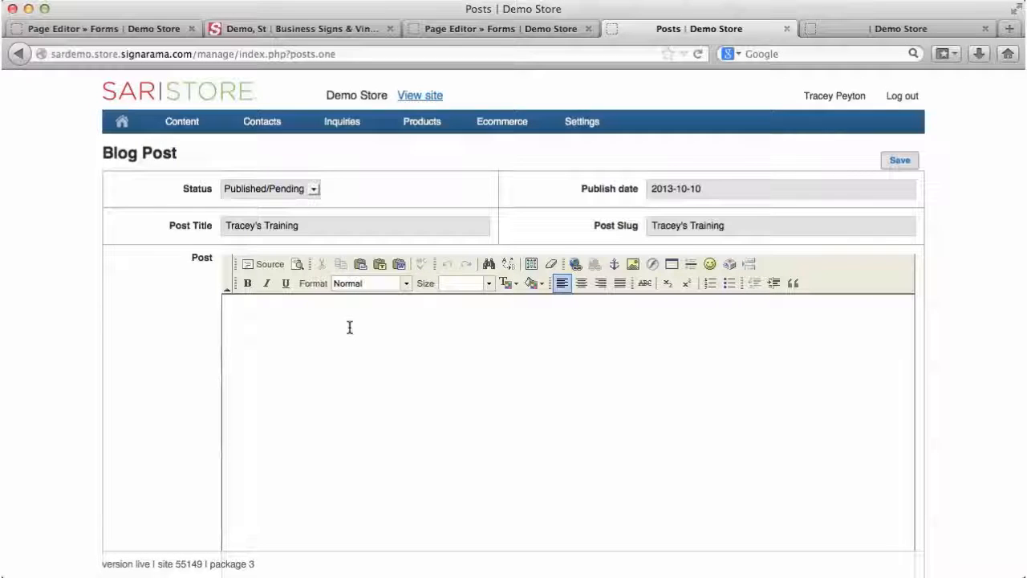
{"action": "type", "text": "Conducting live webinars on the Management area of SAR websites"}
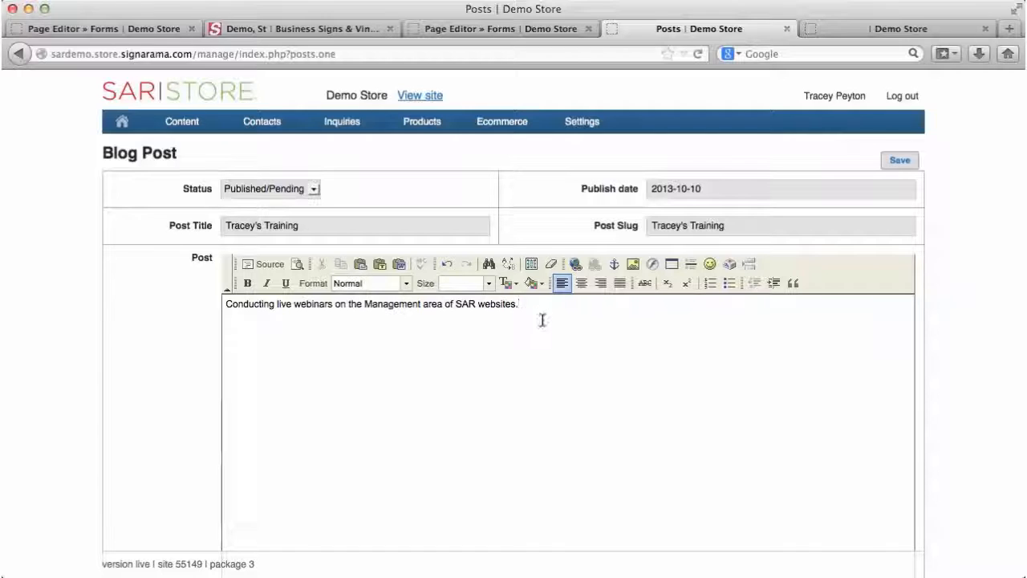
{"action": "left_click_drag", "start_coordinate": [522, 305], "coordinate": [244, 291]}
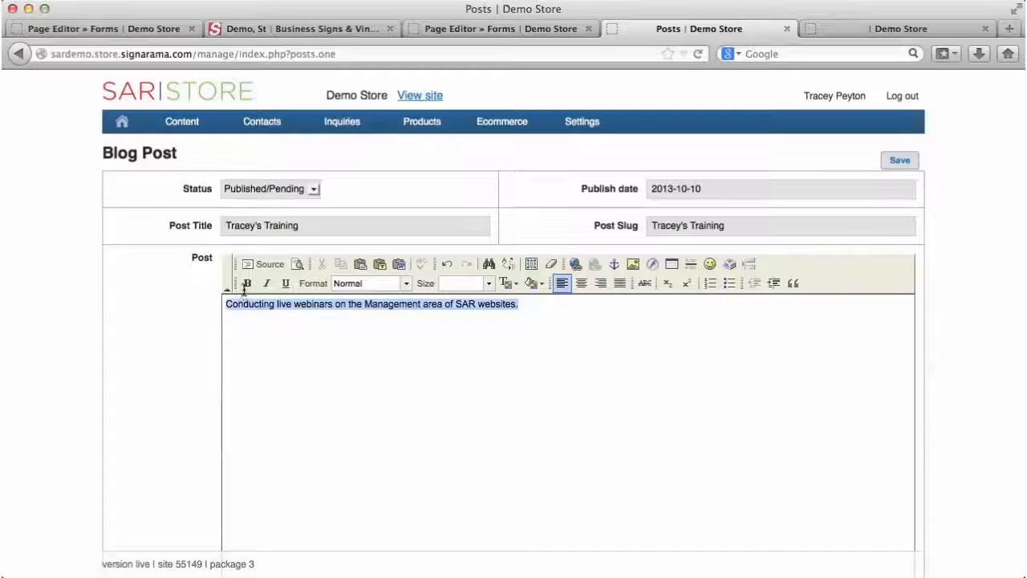
{"action": "left_click", "coordinate": [247, 284]}
{"action": "left_click", "coordinate": [266, 284]}
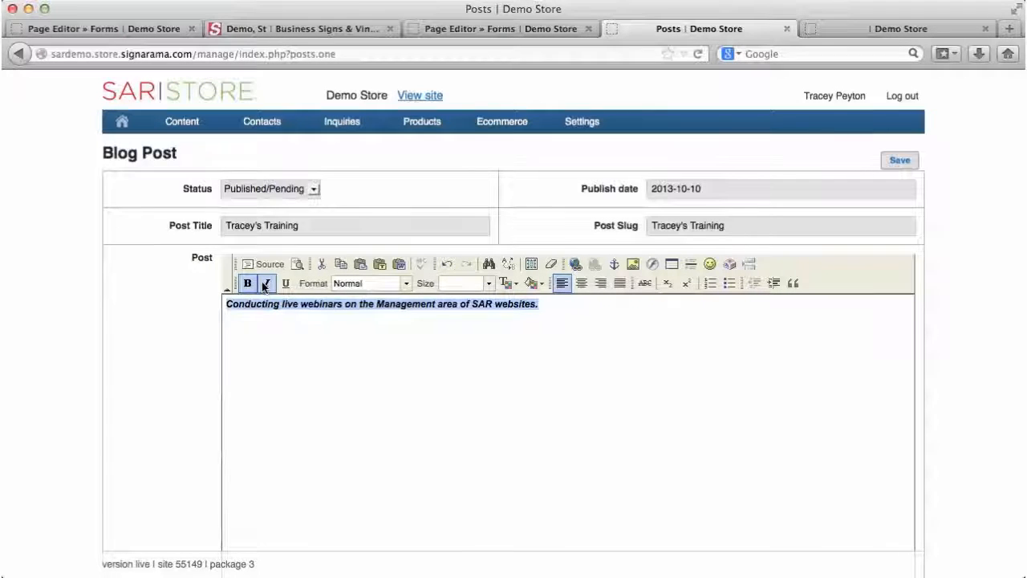
{"action": "left_click", "coordinate": [321, 339]}
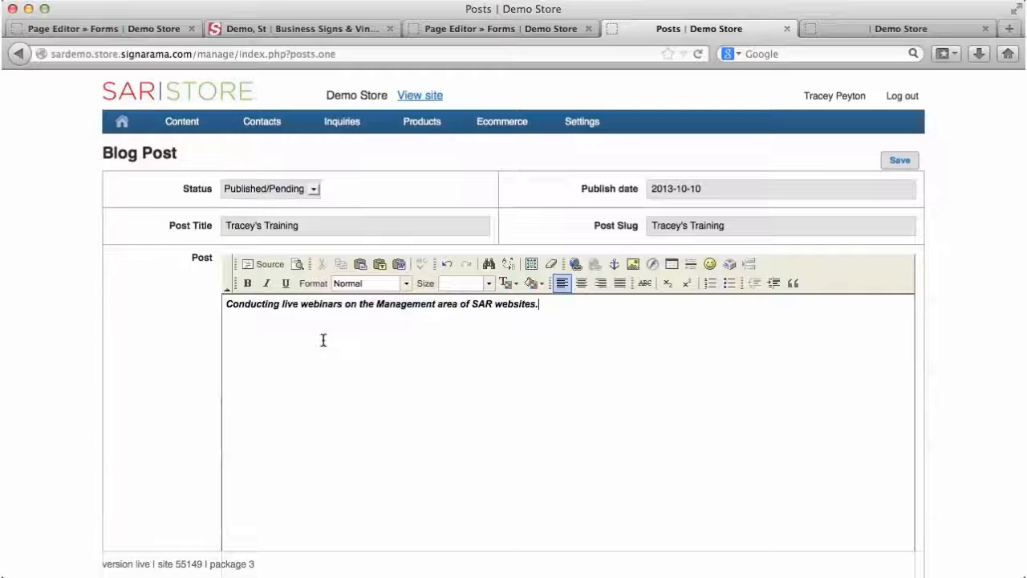
{"action": "left_click", "coordinate": [905, 160]}
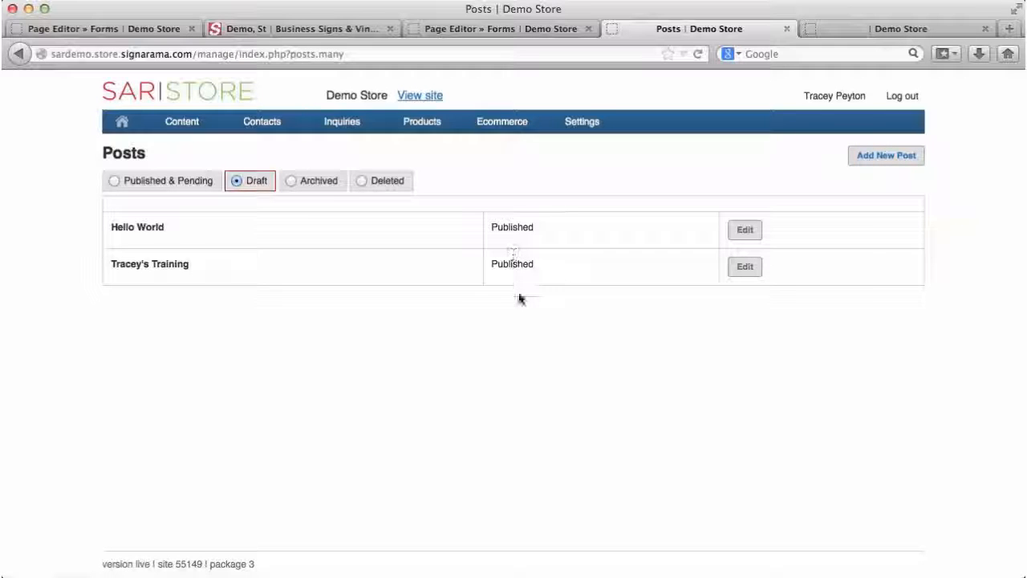
{"action": "left_click", "coordinate": [115, 183]}
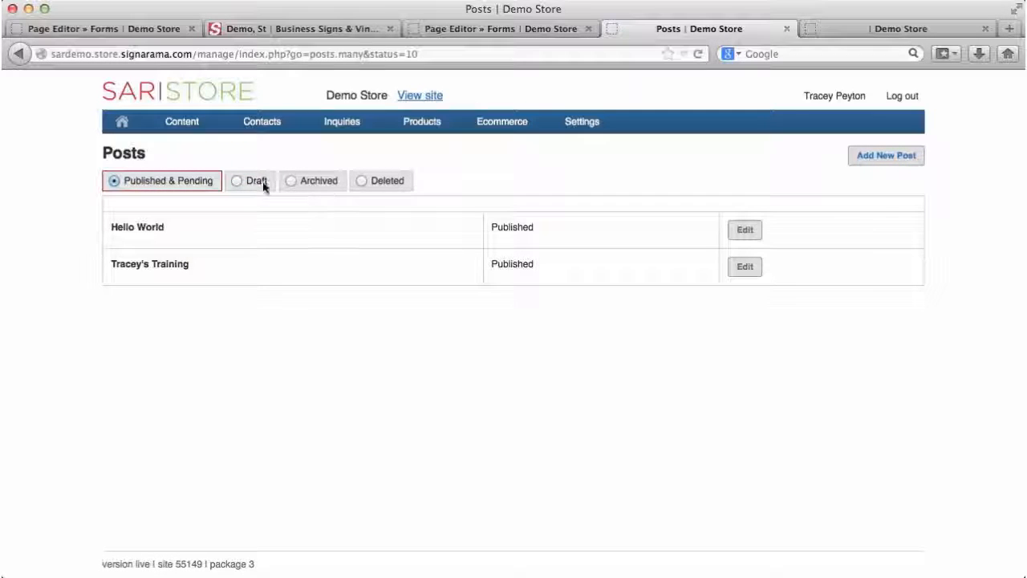
{"action": "left_click", "coordinate": [238, 182]}
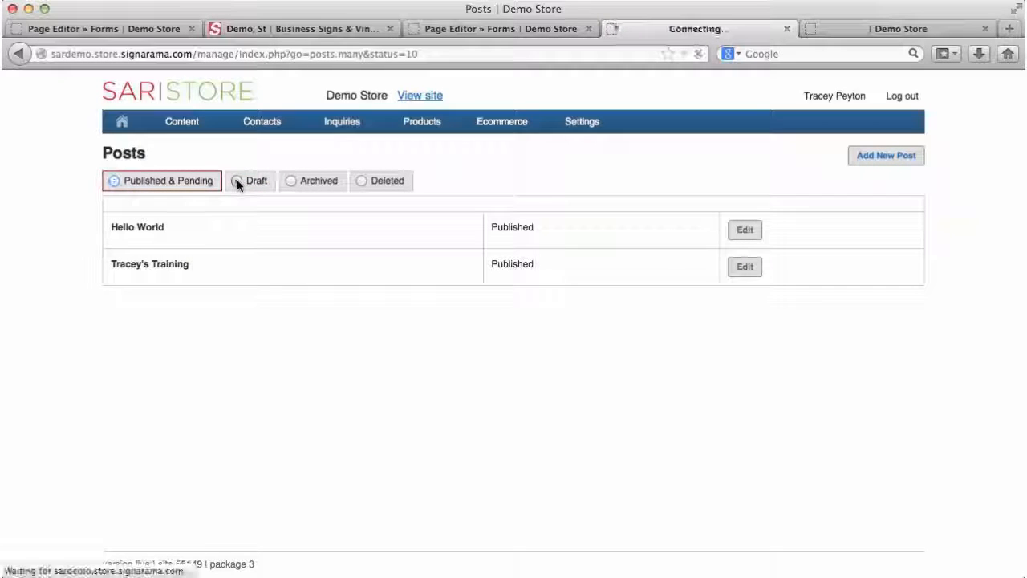
{"action": "left_click", "coordinate": [291, 182]}
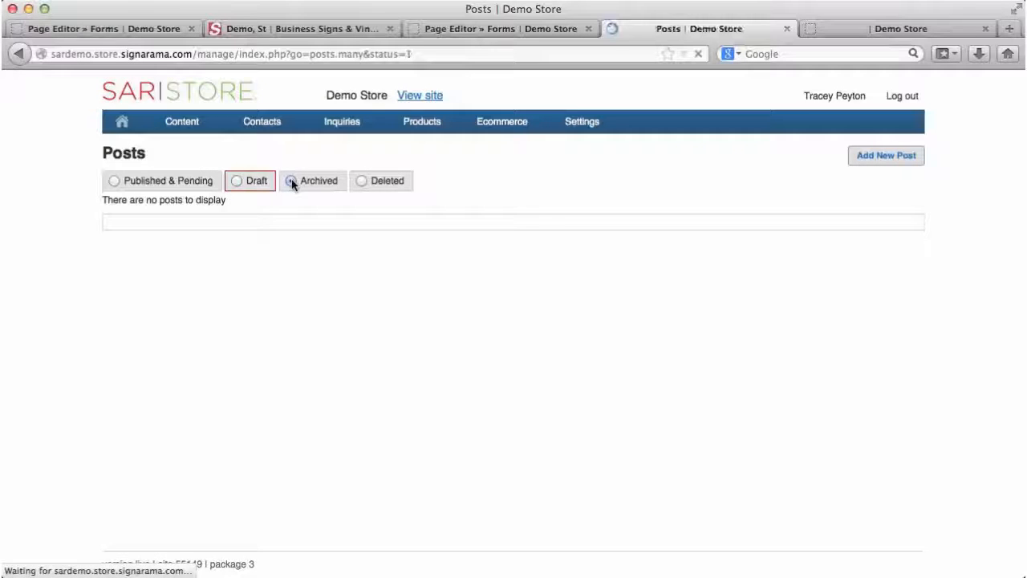
{"action": "left_click", "coordinate": [363, 181]}
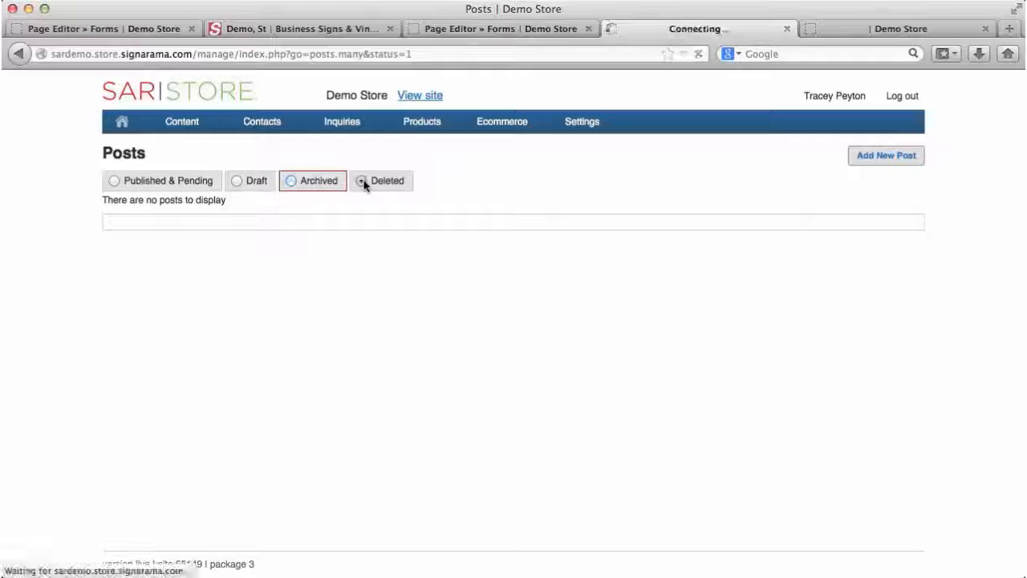
{"action": "left_click", "coordinate": [114, 182]}
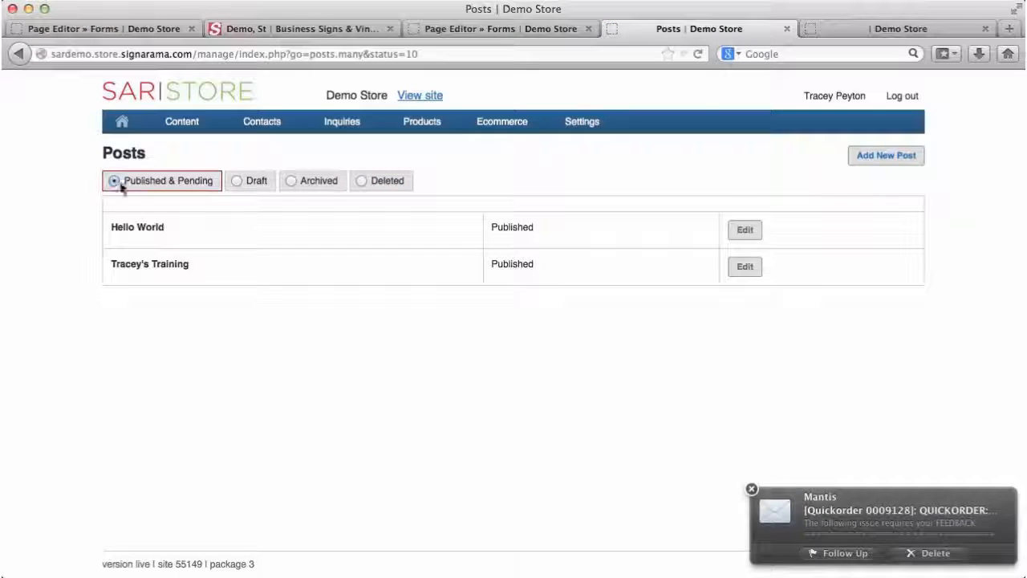
{"action": "left_click", "coordinate": [752, 489]}
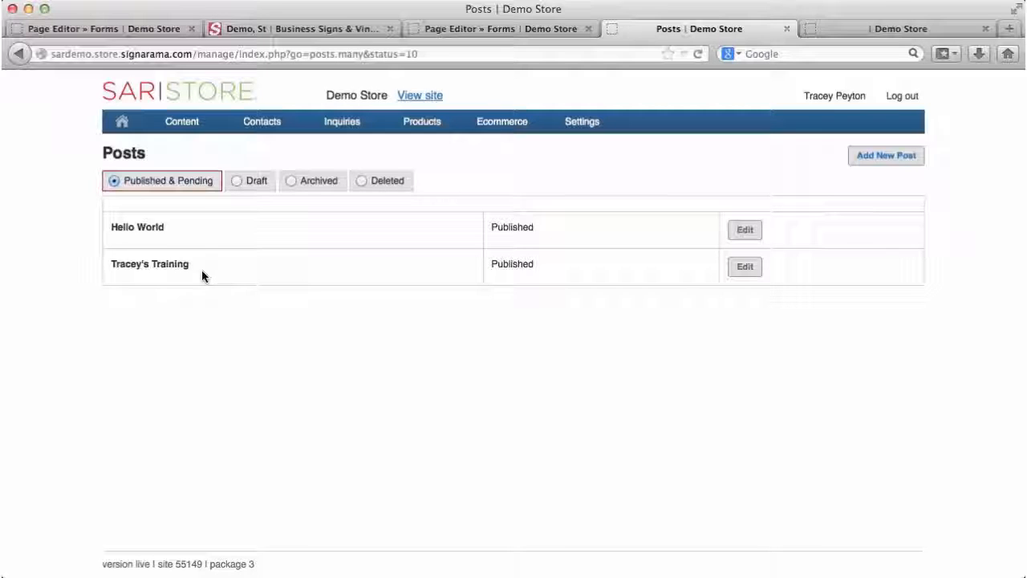
{"action": "mouse_move", "coordinate": [178, 130]}
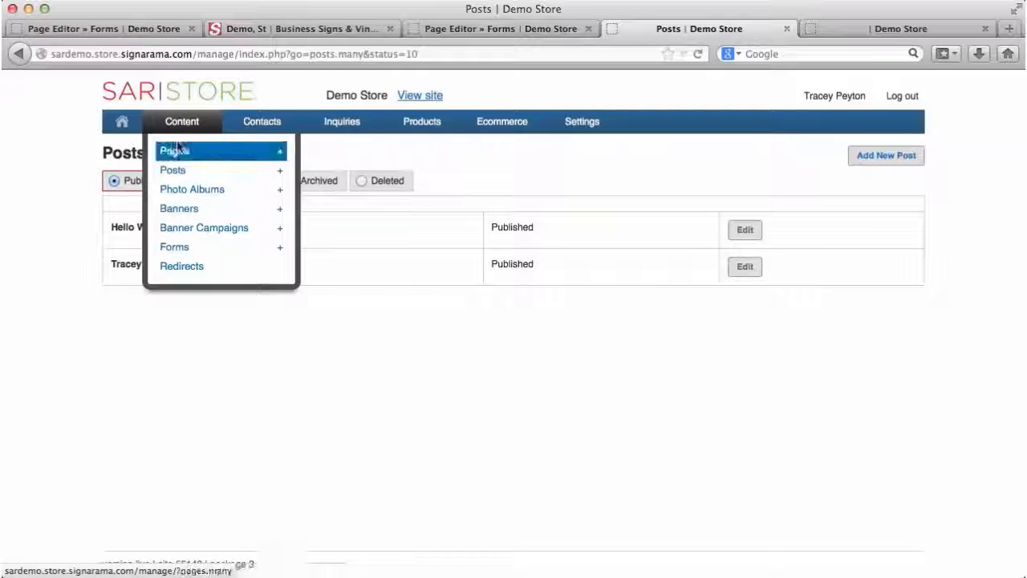
Step: Open the Blog page's contents from Content > Pages, glancing at the module list without adding one
{"action": "left_click", "coordinate": [176, 152]}
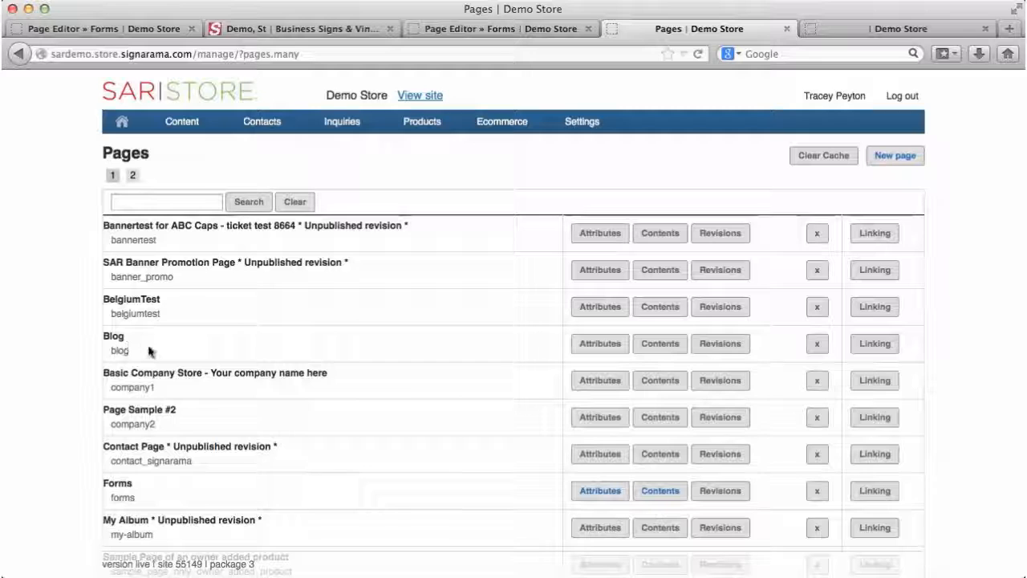
{"action": "left_click", "coordinate": [651, 345]}
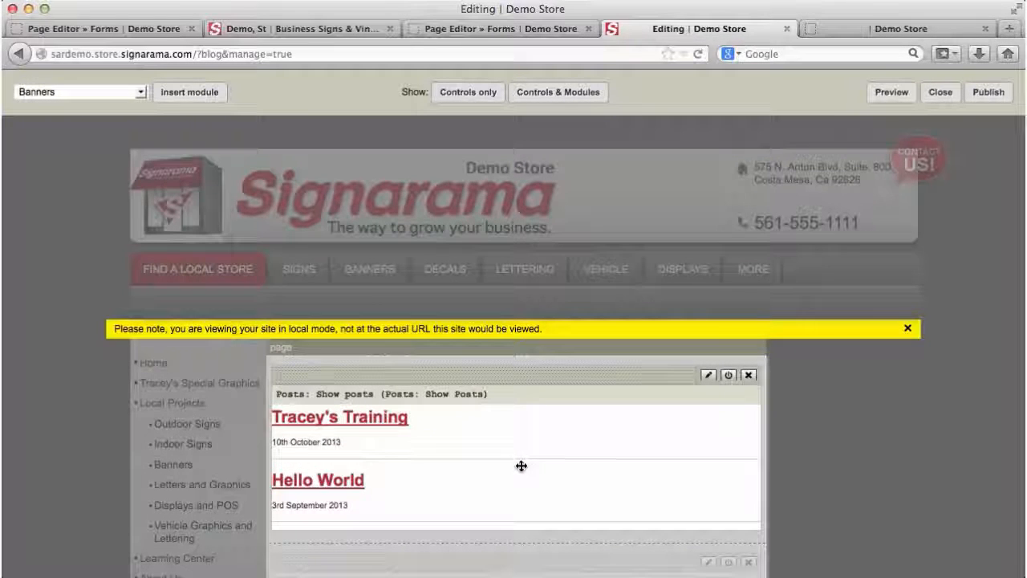
{"action": "left_click", "coordinate": [141, 94]}
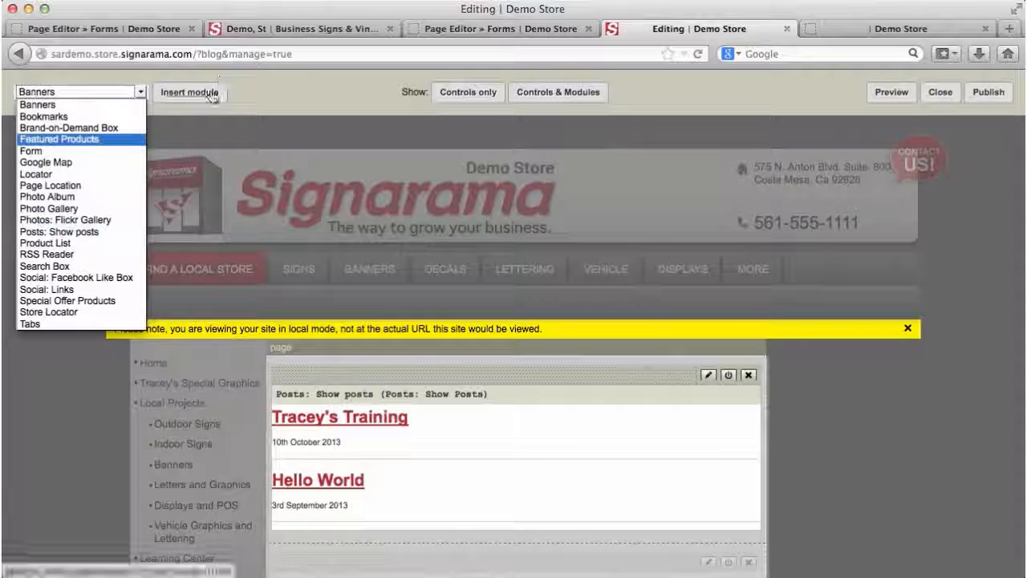
{"action": "left_click", "coordinate": [495, 438]}
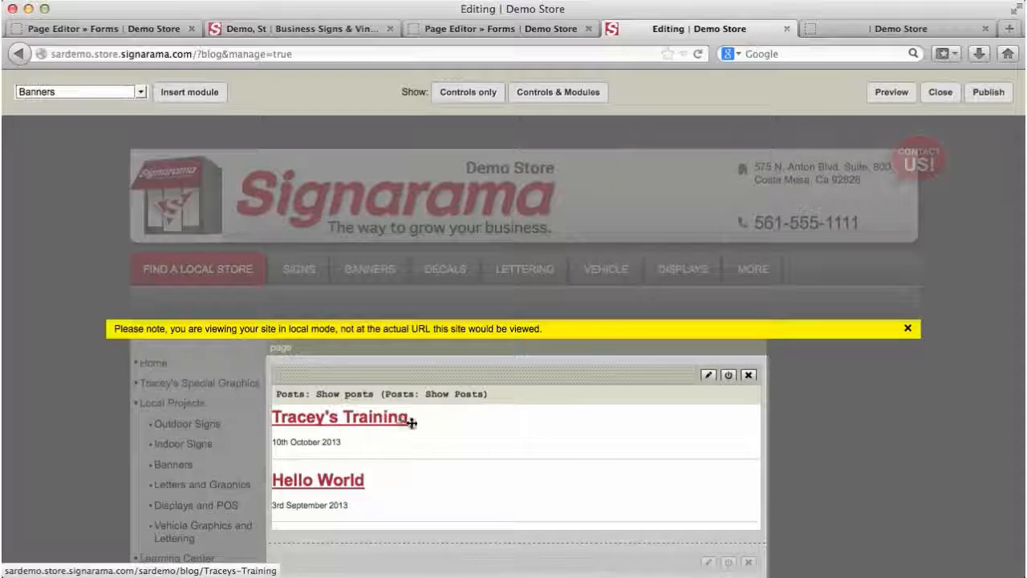
Step: Publish the Blog page, view it live, and open the Tracey's Training post
{"action": "left_click", "coordinate": [987, 94]}
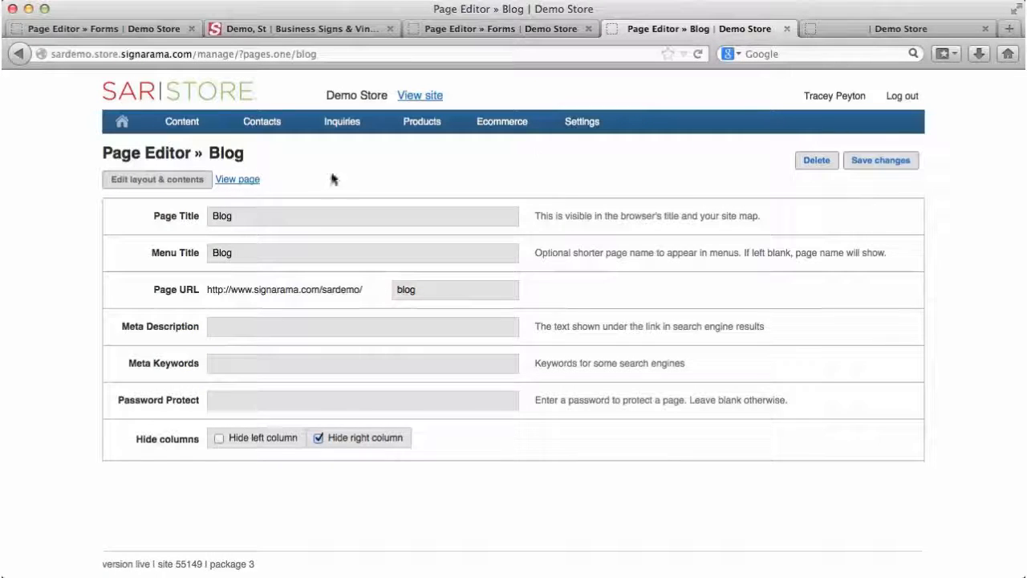
{"action": "left_click", "coordinate": [232, 181]}
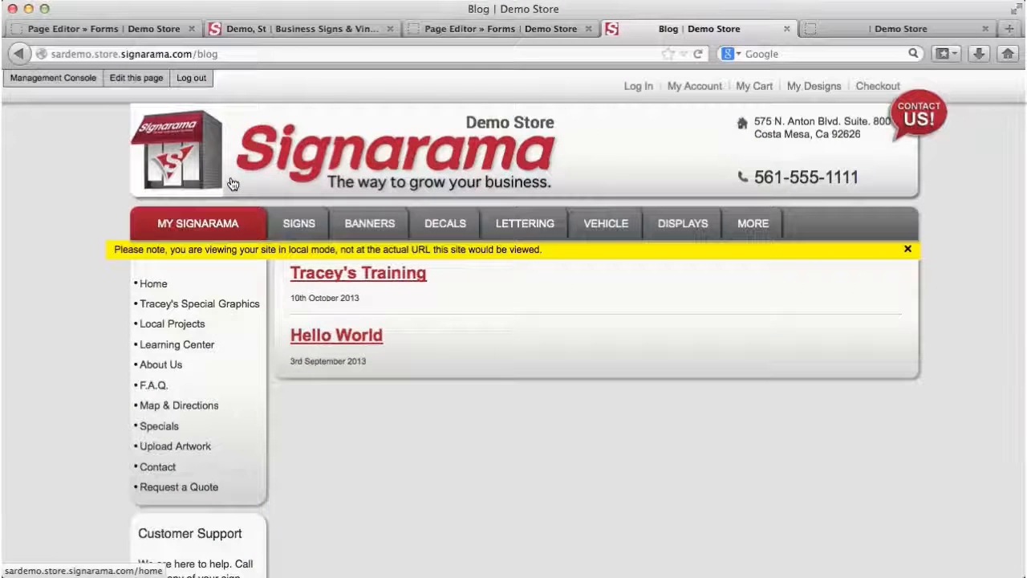
{"action": "left_click", "coordinate": [393, 276]}
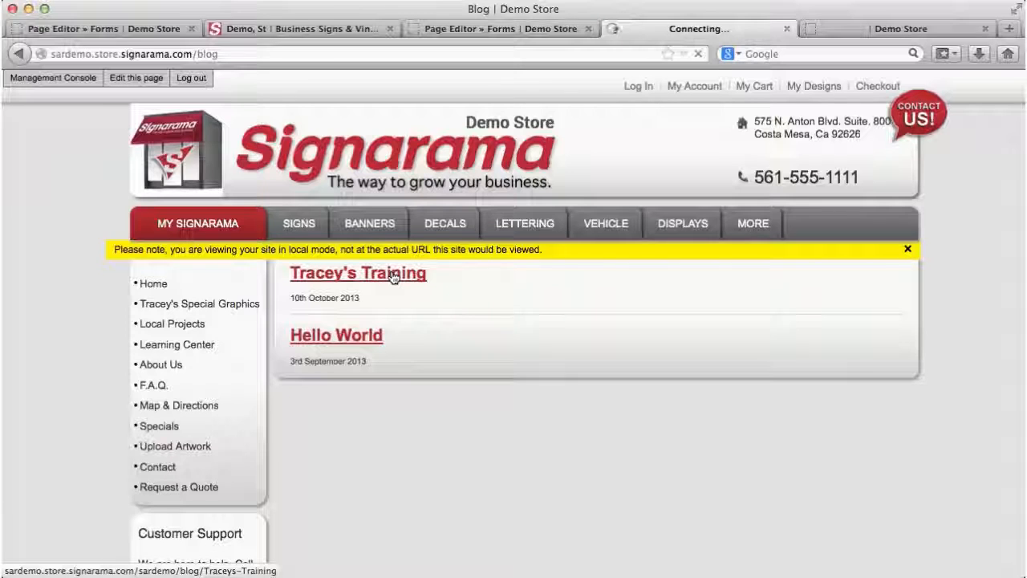